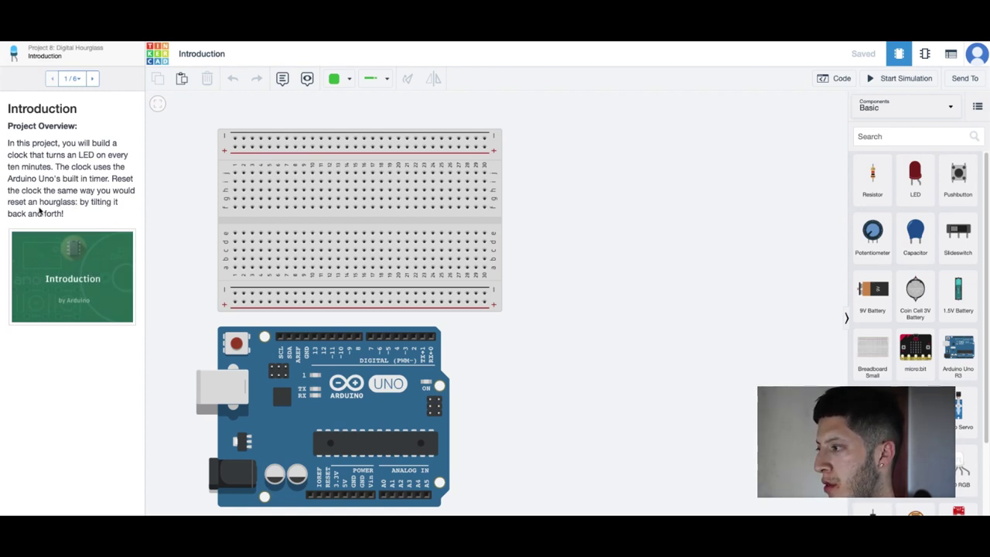
click(93, 80)
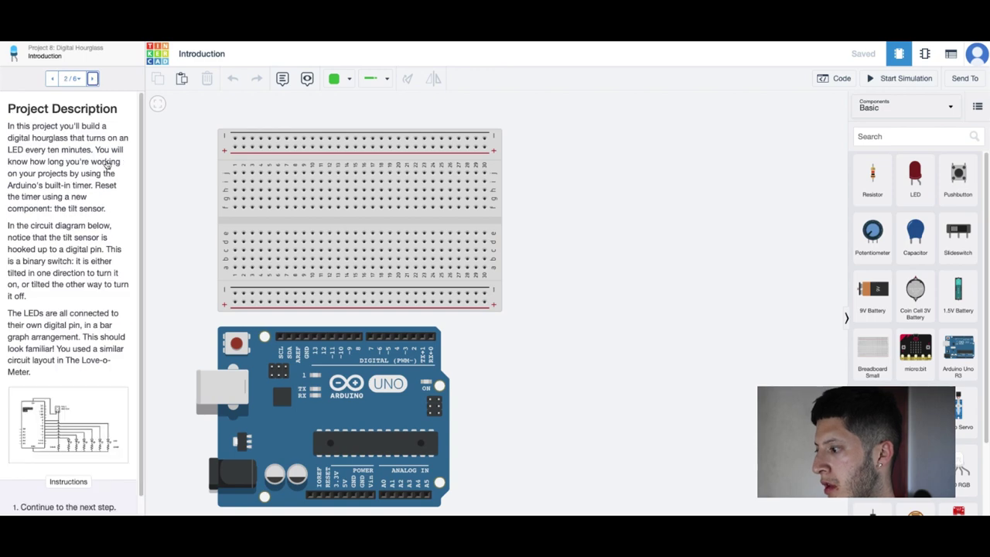
scroll(94, 232, down, 1)
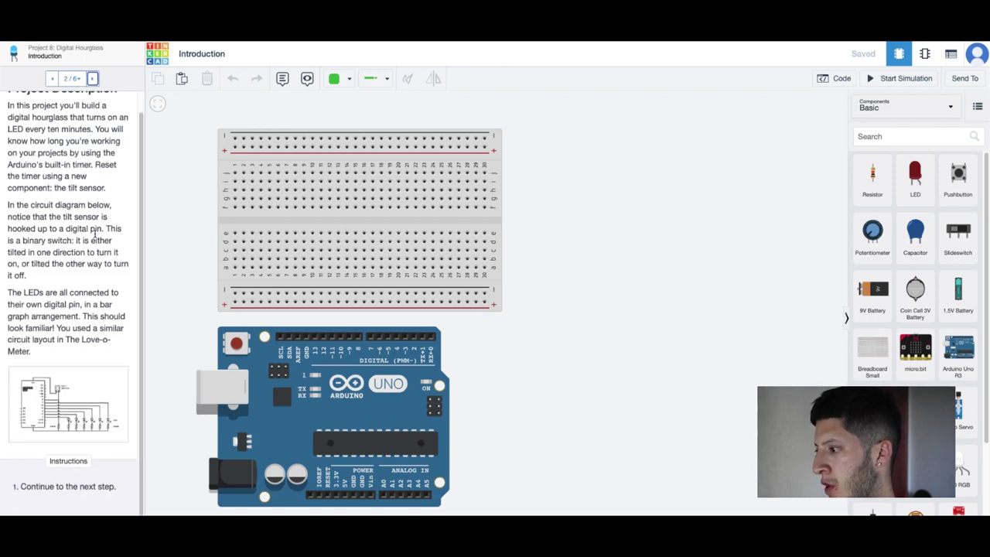
click(97, 403)
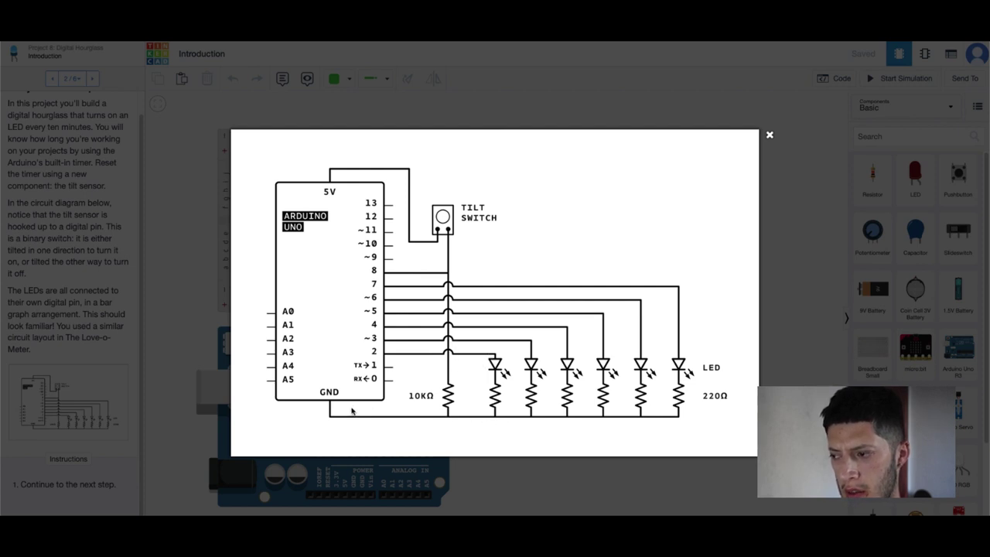
click(768, 136)
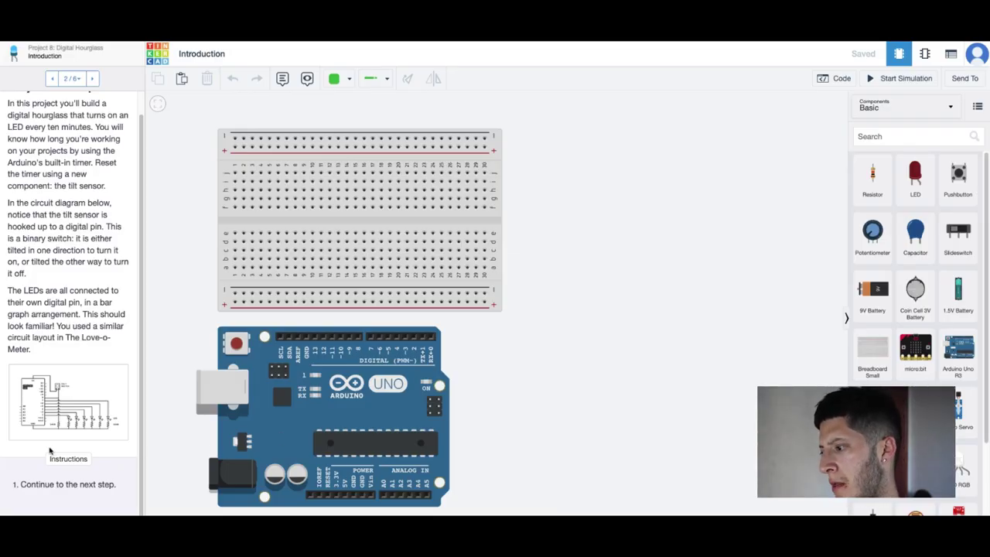
Step: Review the enlarged circuit diagram again, then move the lesson on to step 3/6
scroll(85, 450, up, 1)
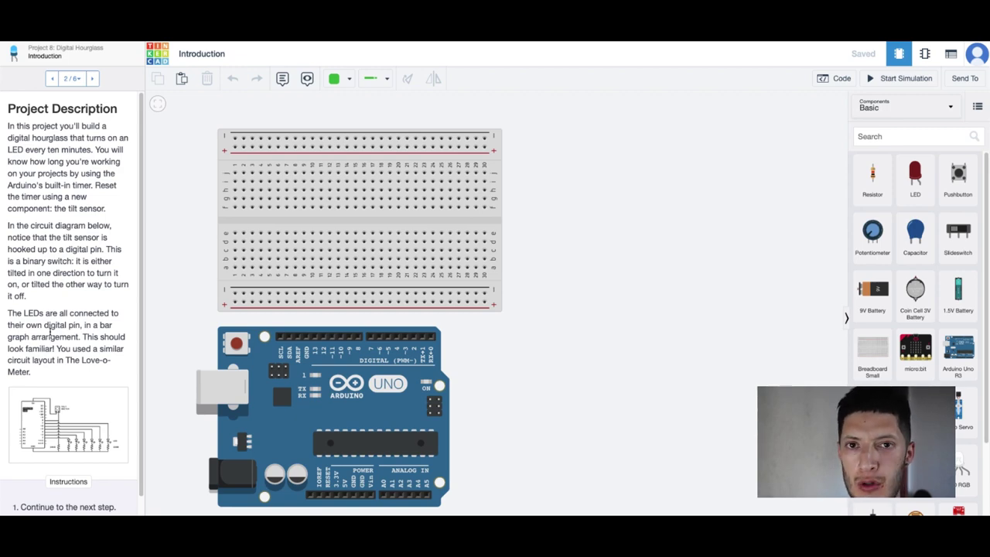
click(75, 452)
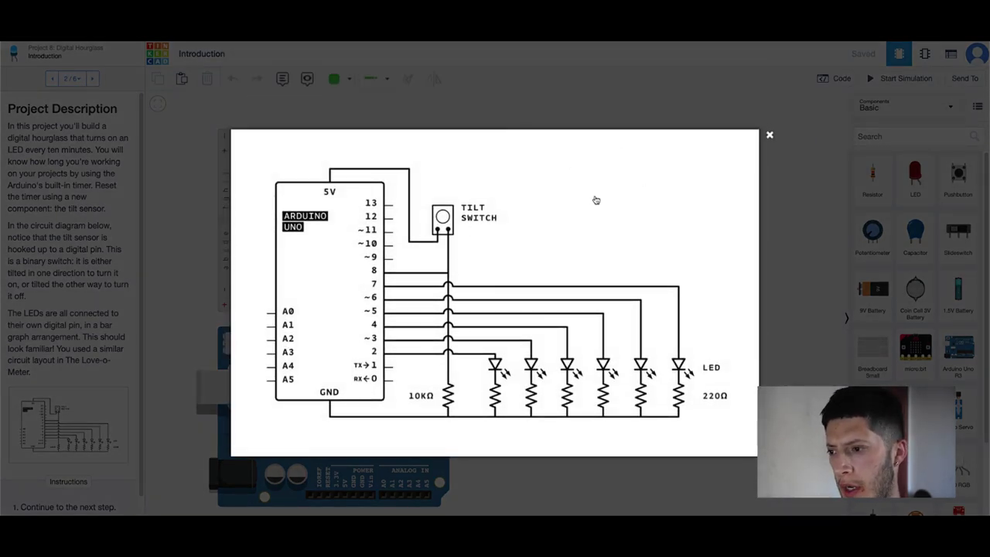
click(769, 135)
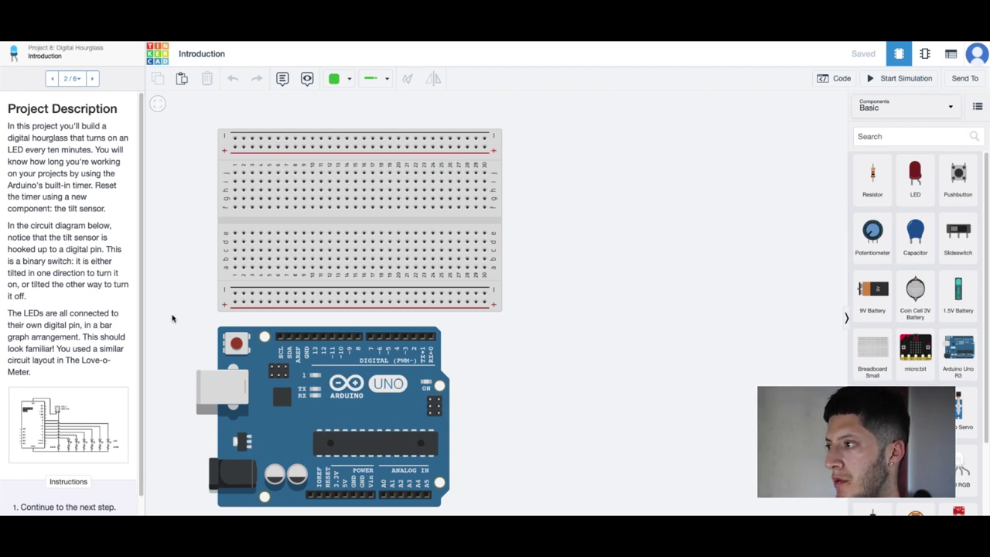
click(92, 78)
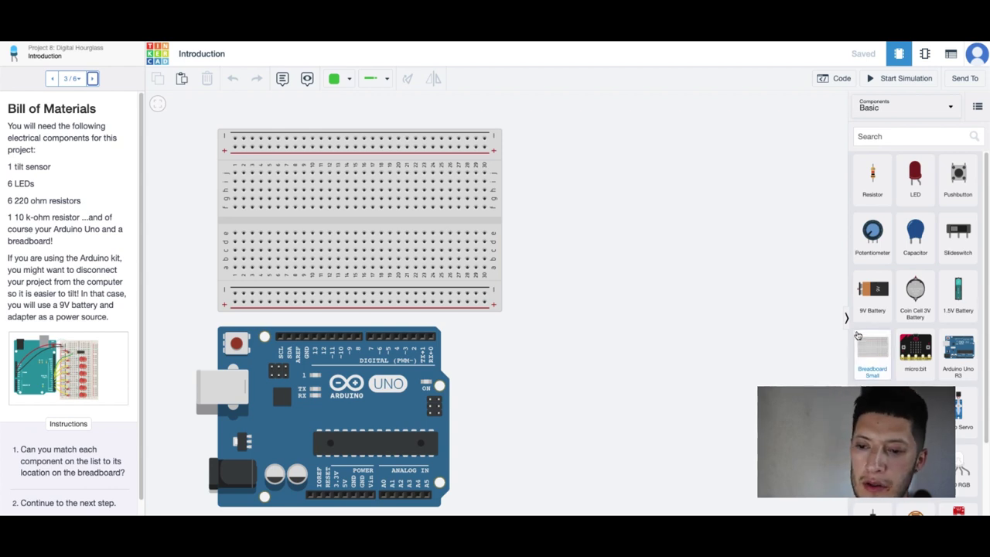
scroll(902, 354, down, 2)
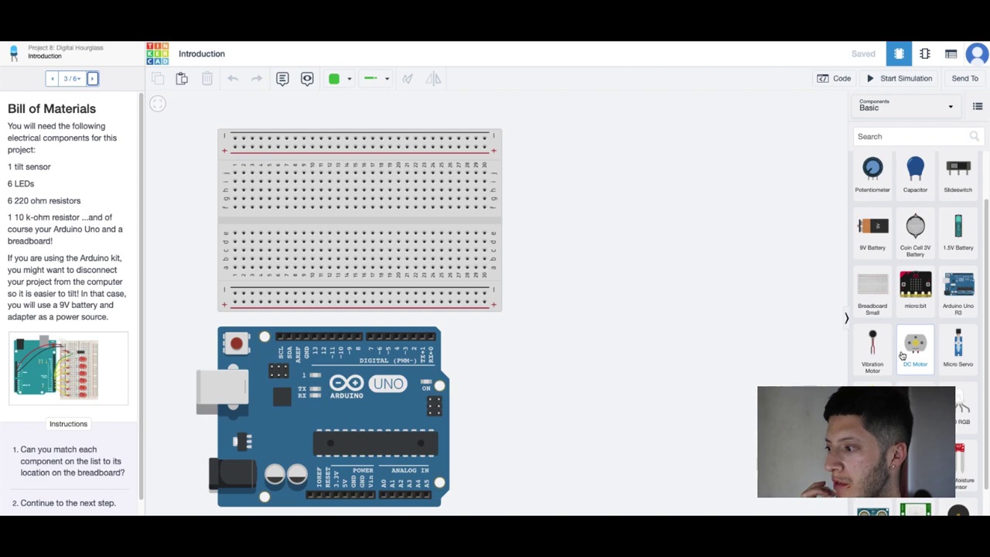
click(74, 376)
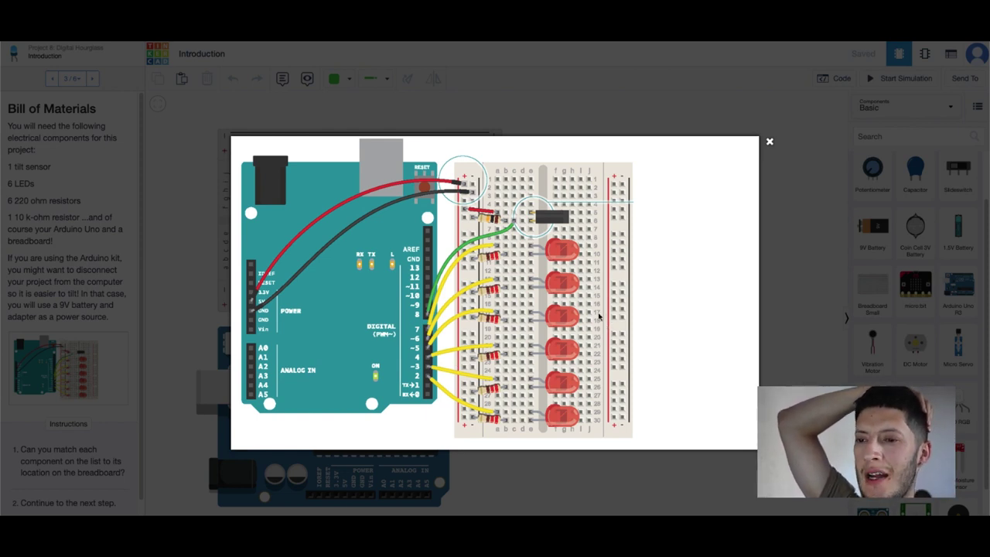
click(769, 143)
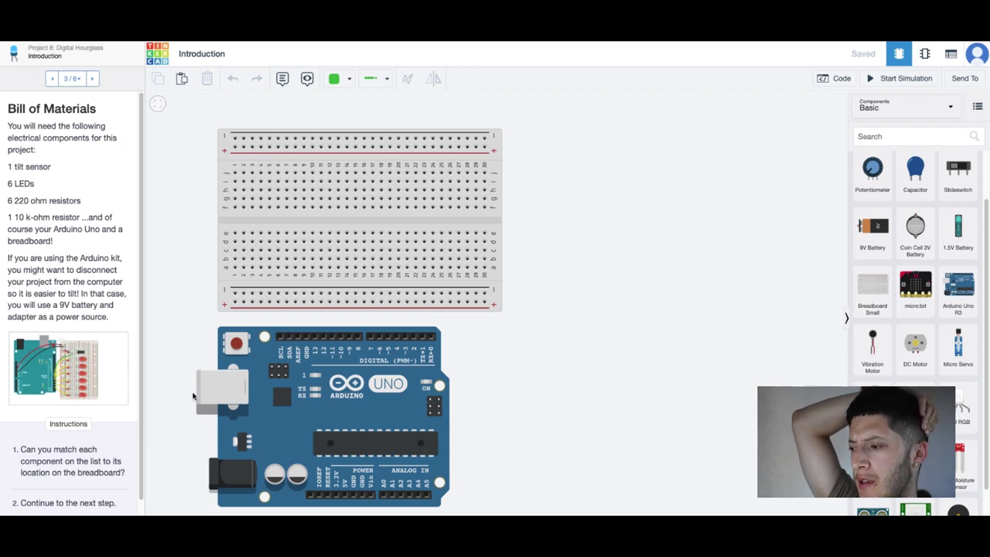
click(107, 371)
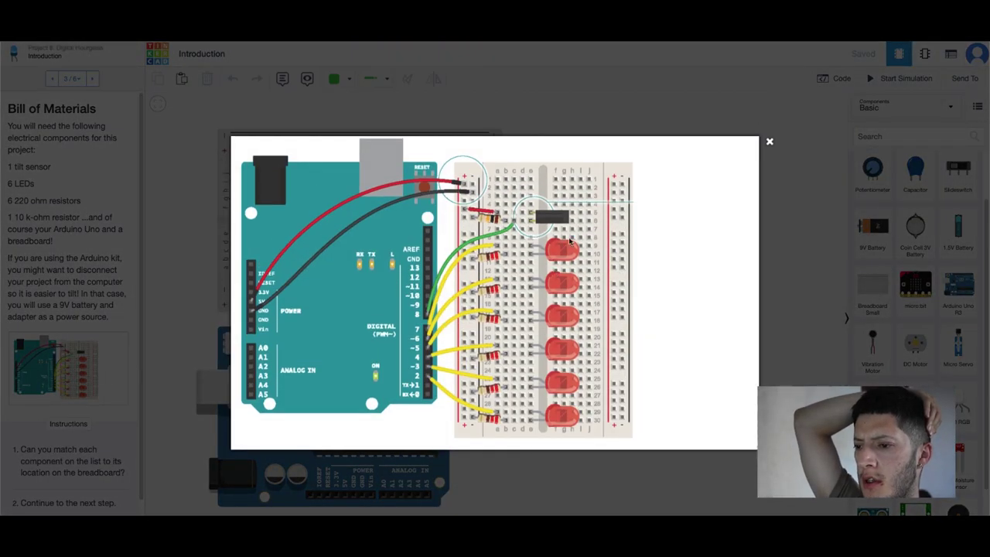
click(769, 141)
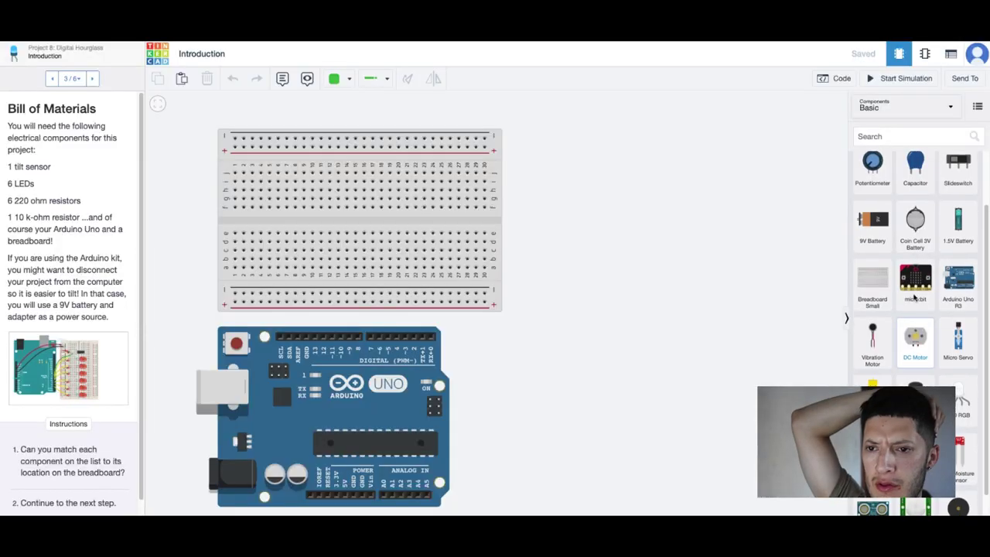
Step: Search the parts library for 'til' and place a Tilt Sensor right of the breadboard
click(917, 136)
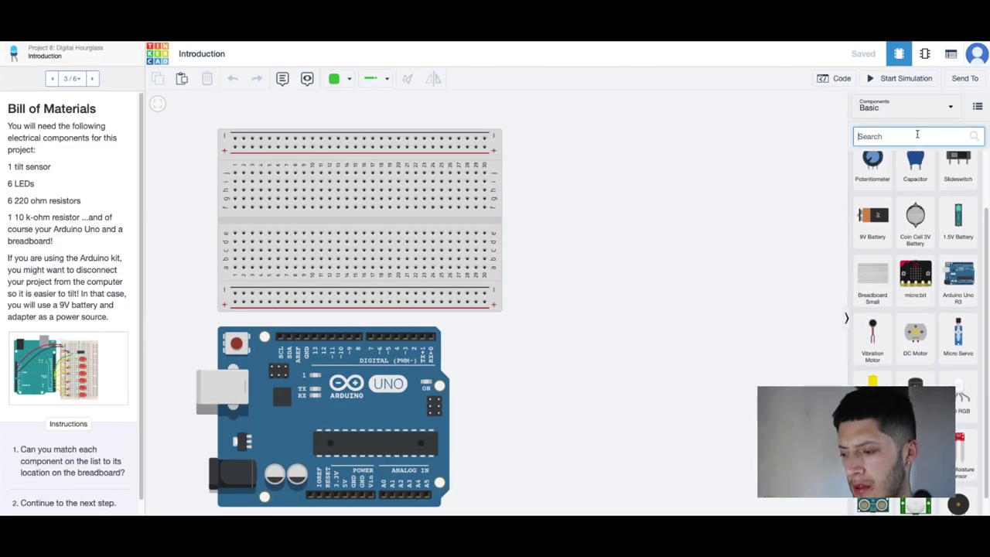
click(918, 135)
text(til)
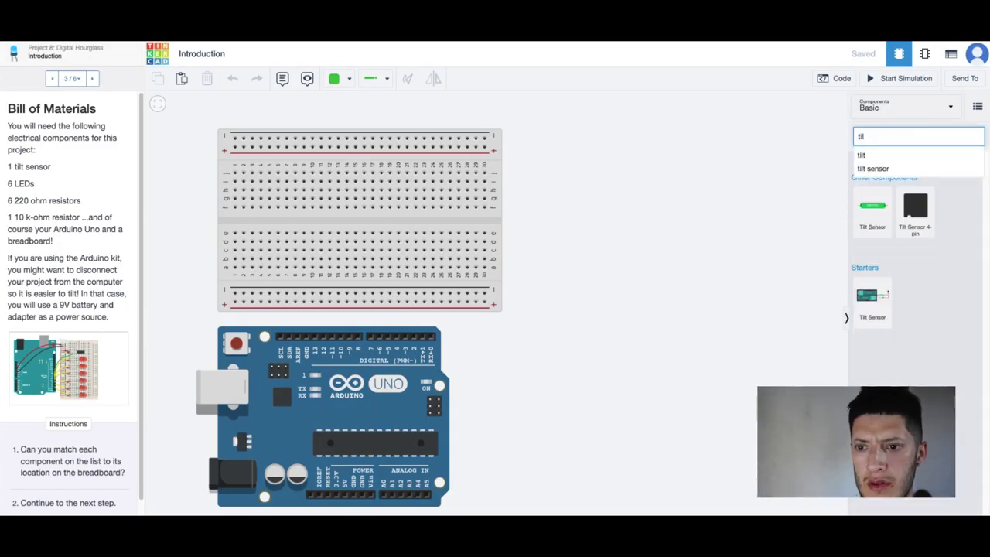
click(880, 217)
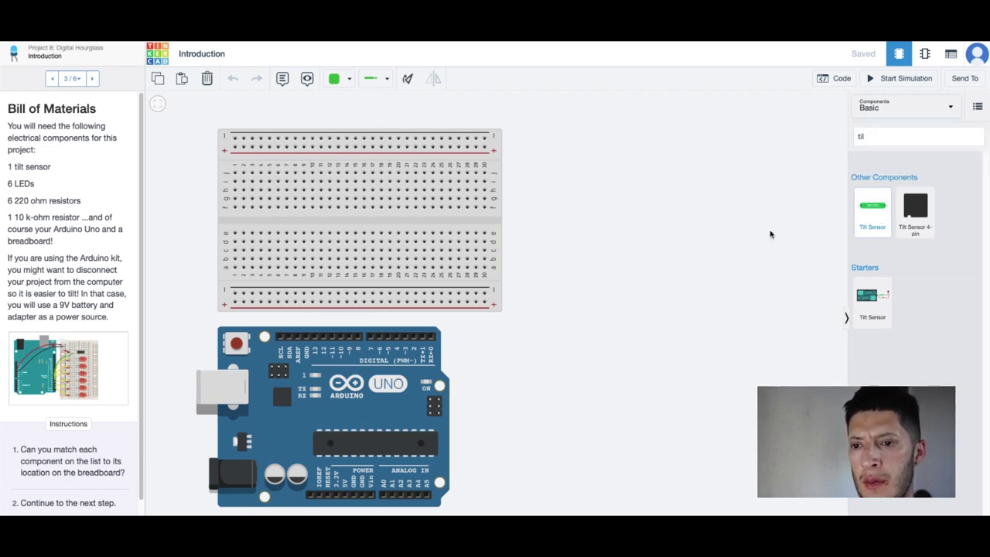
click(574, 221)
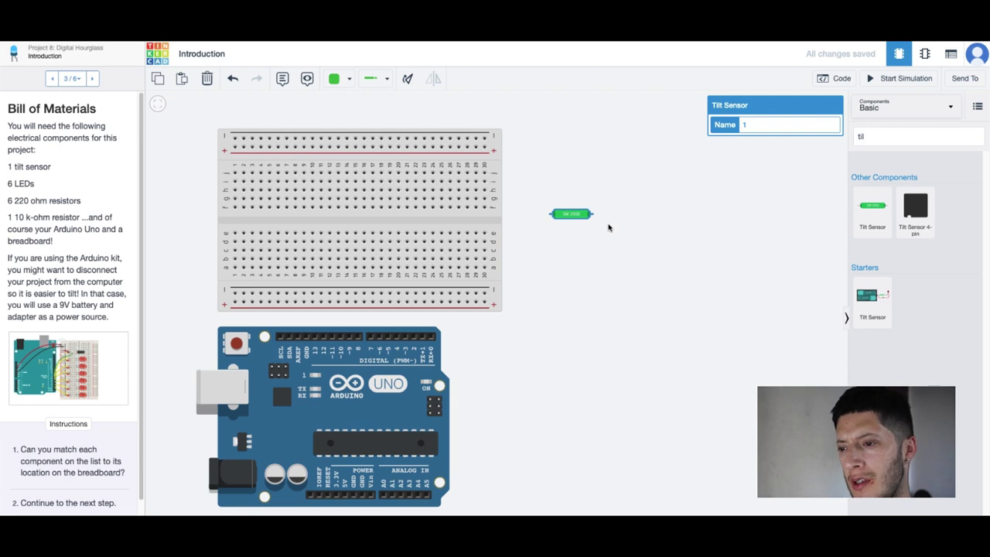
click(601, 220)
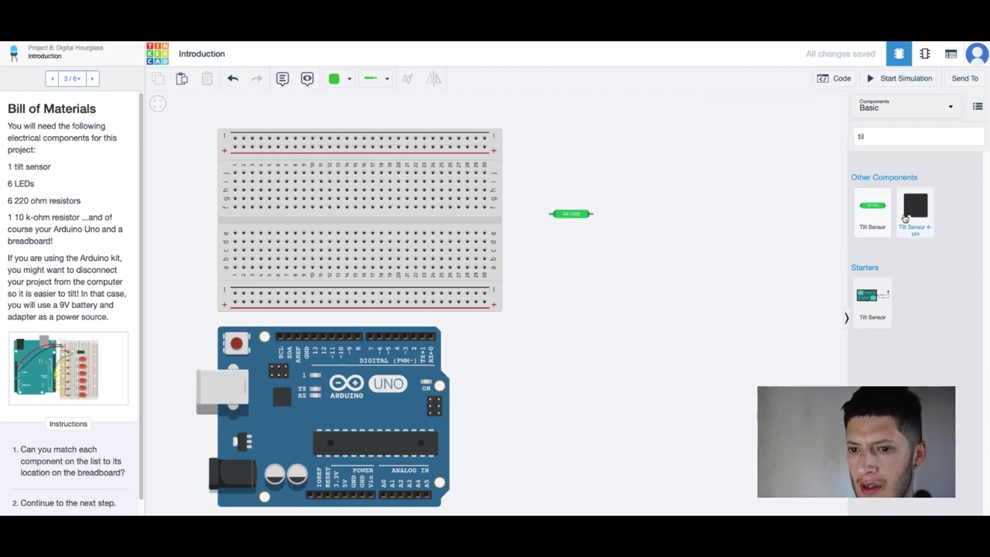
Step: Add a Tilt Sensor 4-pin, wire it to breadboard column 25, and move it closer
drag(909, 219, 615, 171)
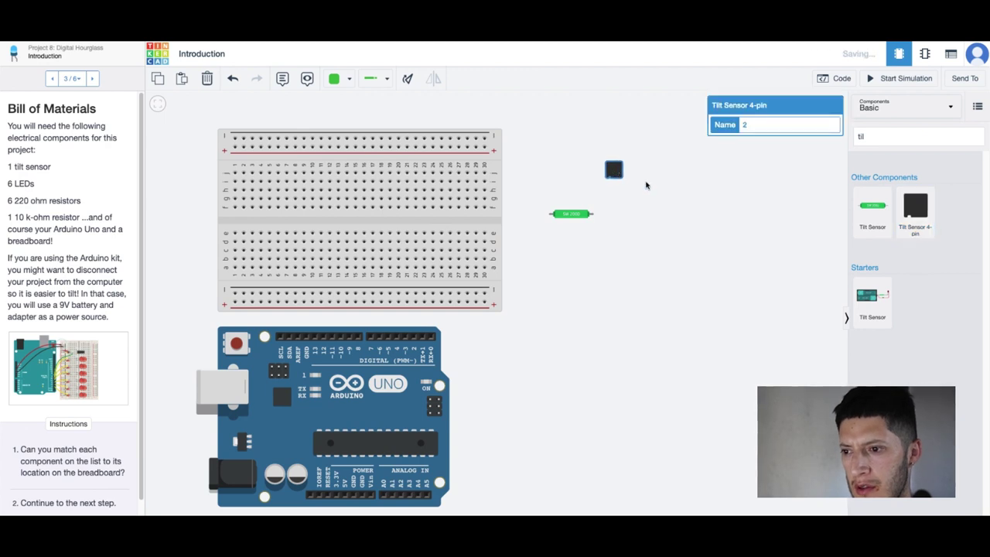
click(636, 177)
click(614, 165)
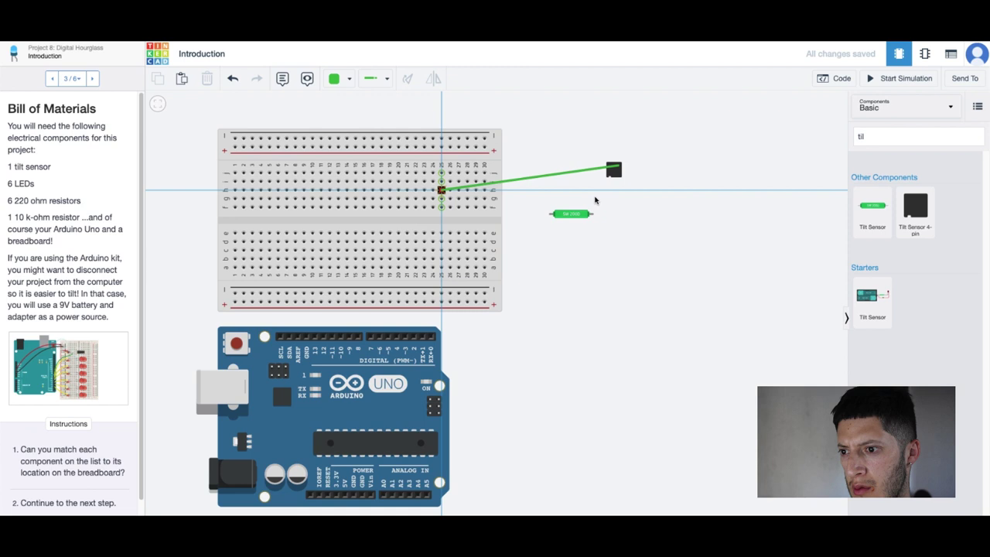
click(614, 174)
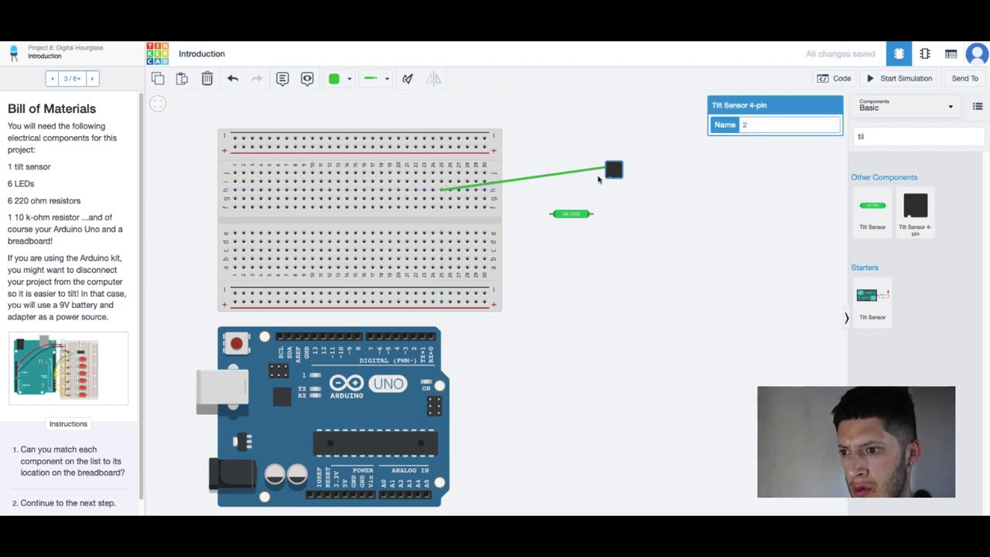
drag(598, 179, 556, 187)
click(611, 205)
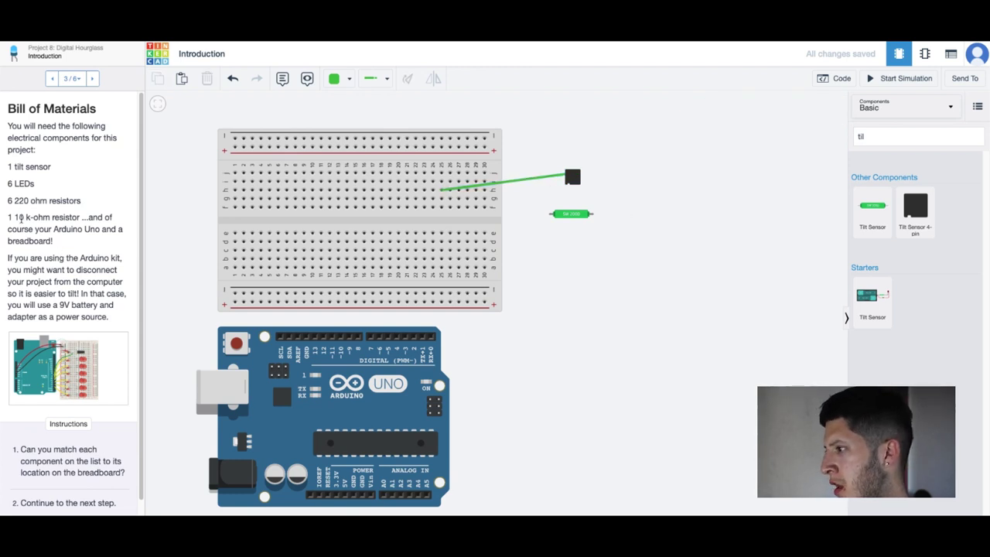
Step: Enlarge the breadboard wiring picture showing the Arduino, tilt sensor and six LEDs
scroll(80, 254, down, 1)
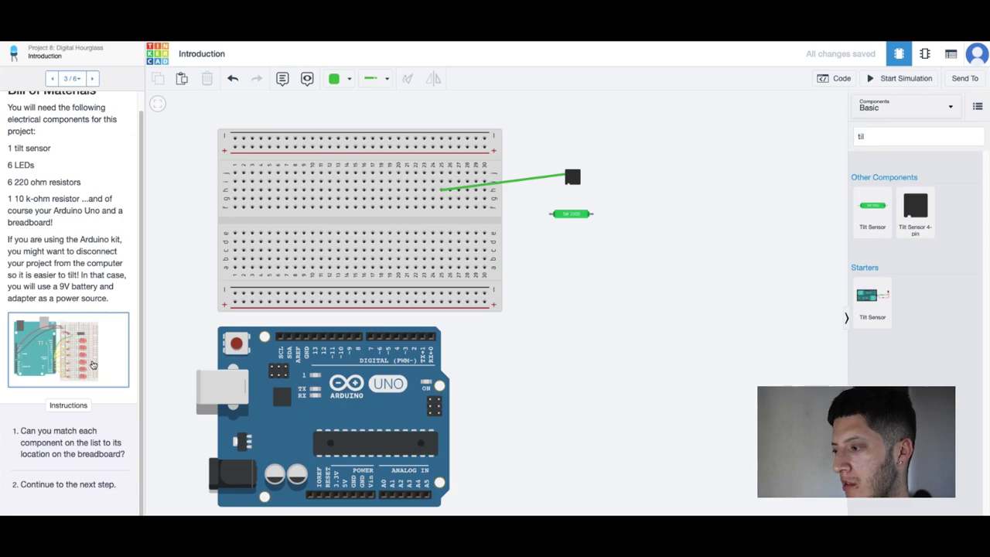
click(77, 365)
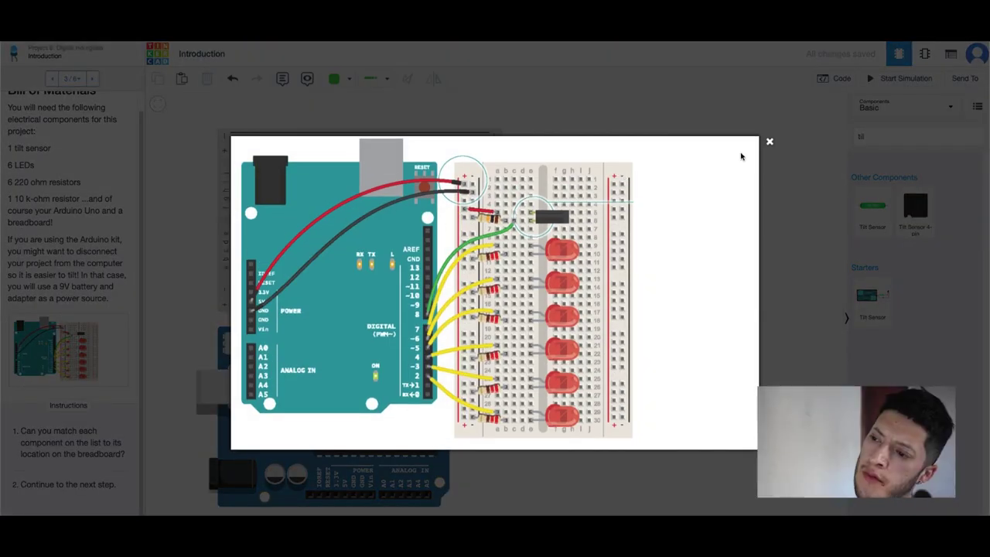
click(770, 142)
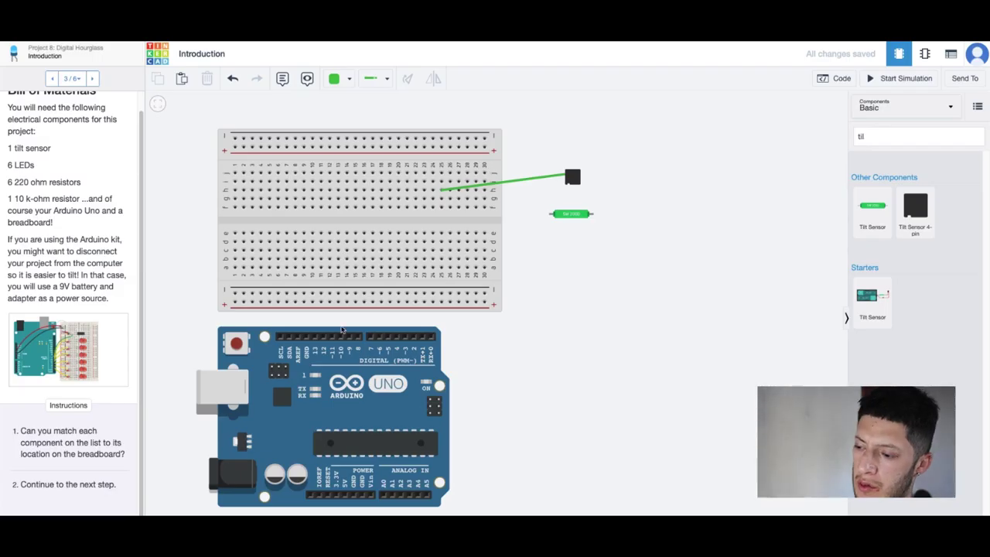
click(78, 361)
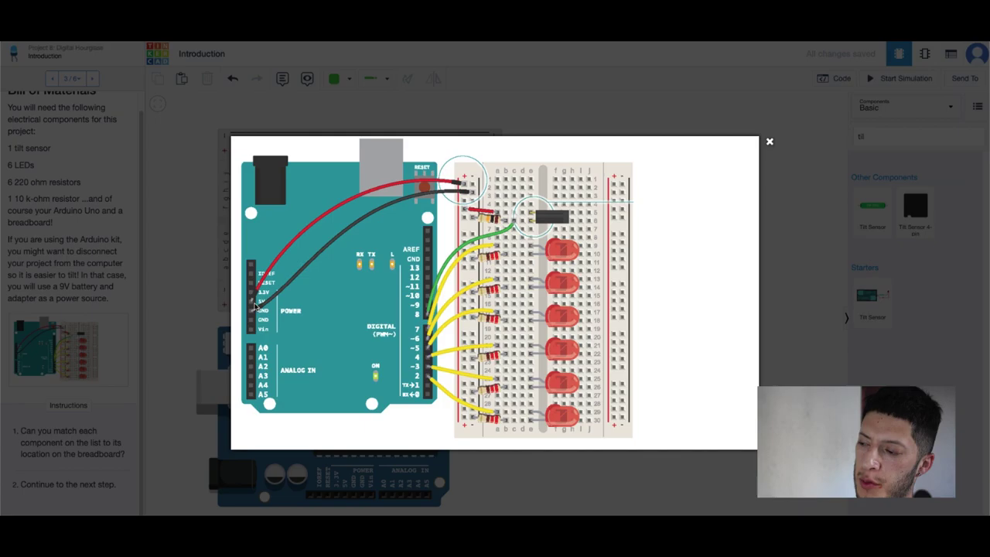
Step: Draw a red wire from the Arduino 5V pin to the bottom power rail
click(770, 142)
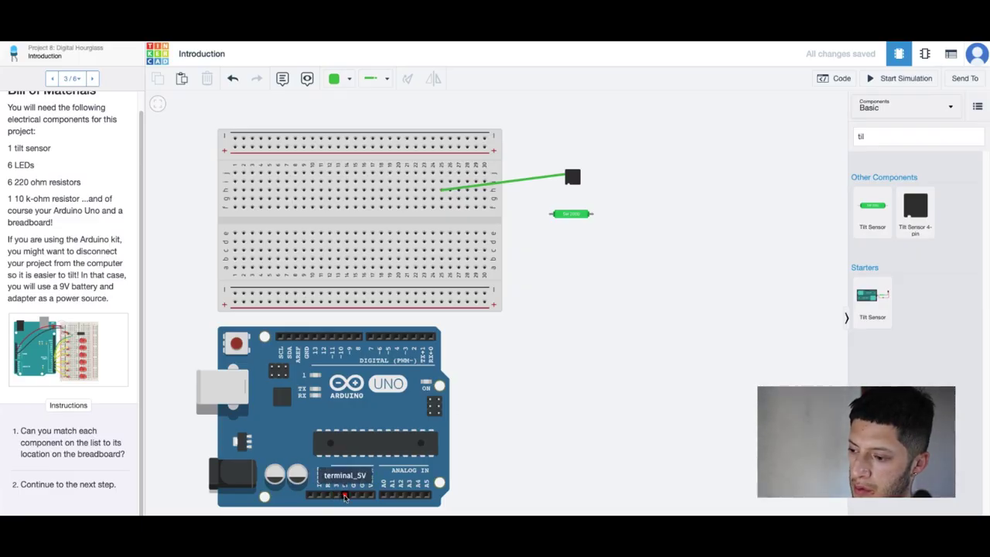
click(345, 495)
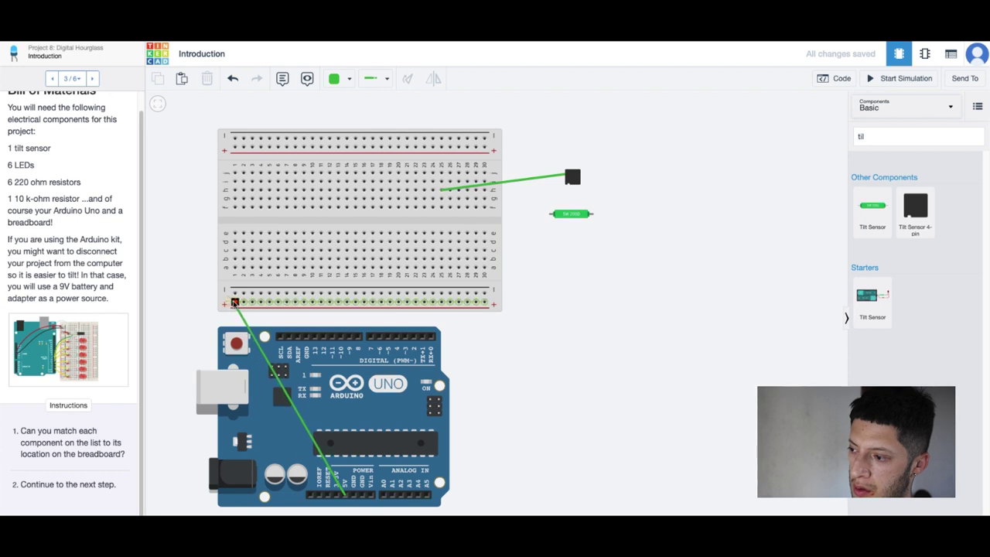
click(234, 302)
click(342, 80)
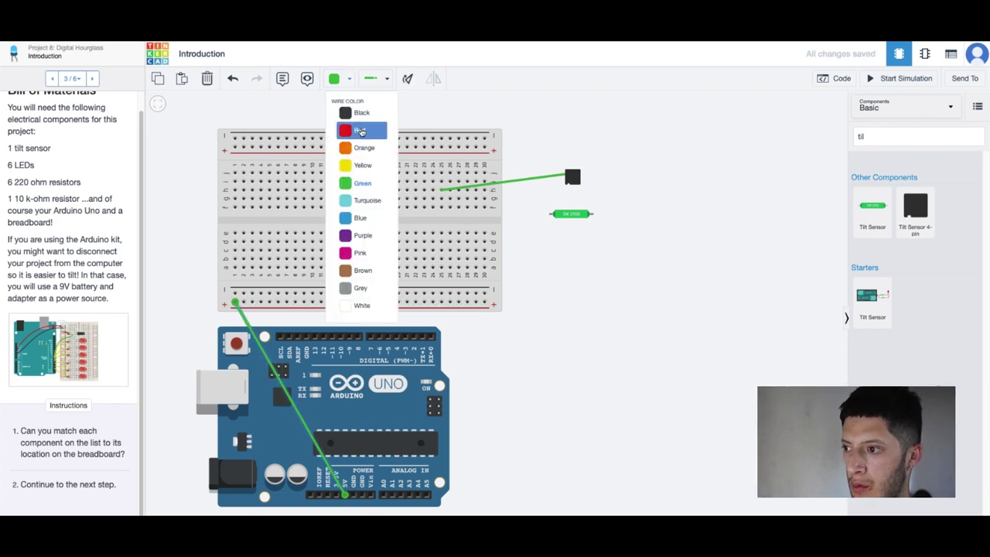
click(359, 130)
Step: Add a black ground wire from the Arduino GND pin to the bottom power rail
click(354, 495)
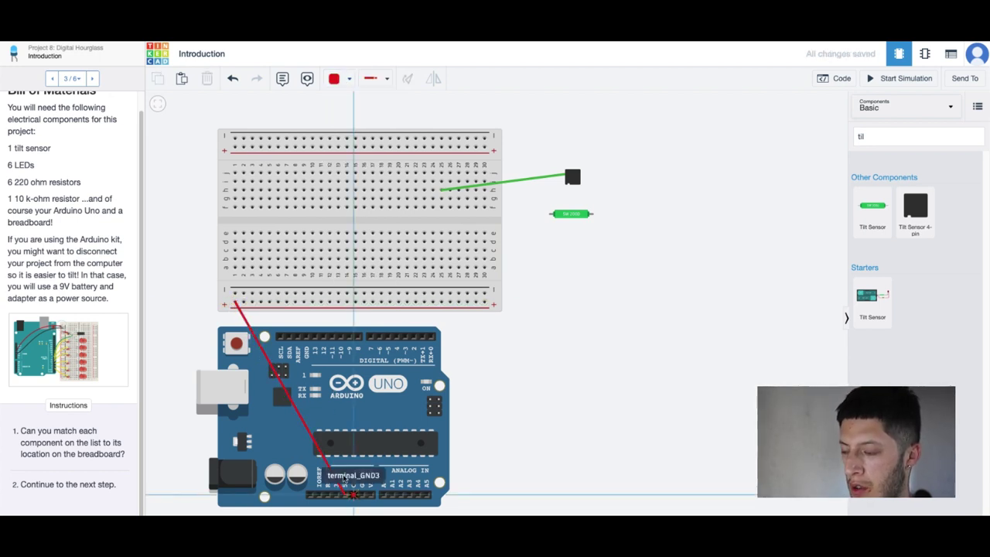
click(252, 294)
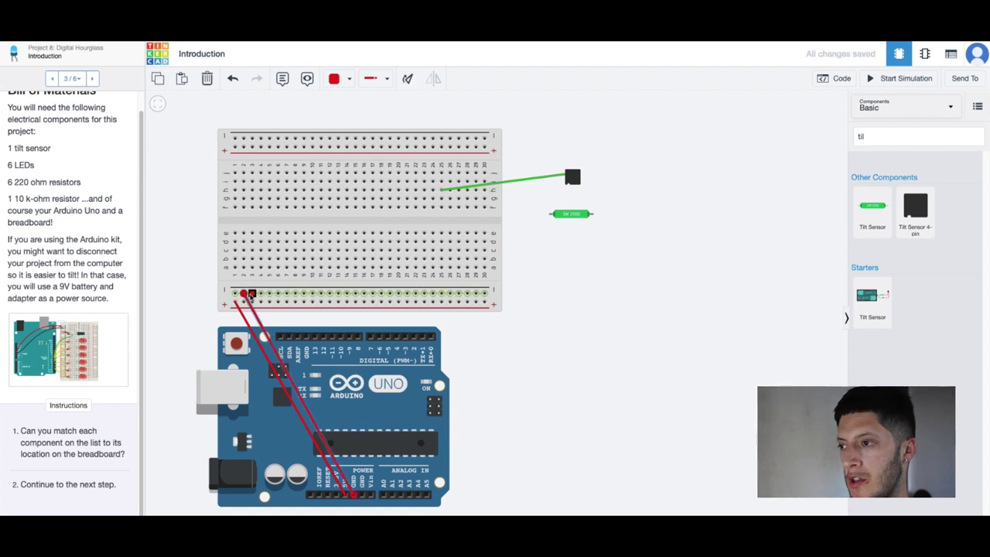
click(338, 79)
click(358, 110)
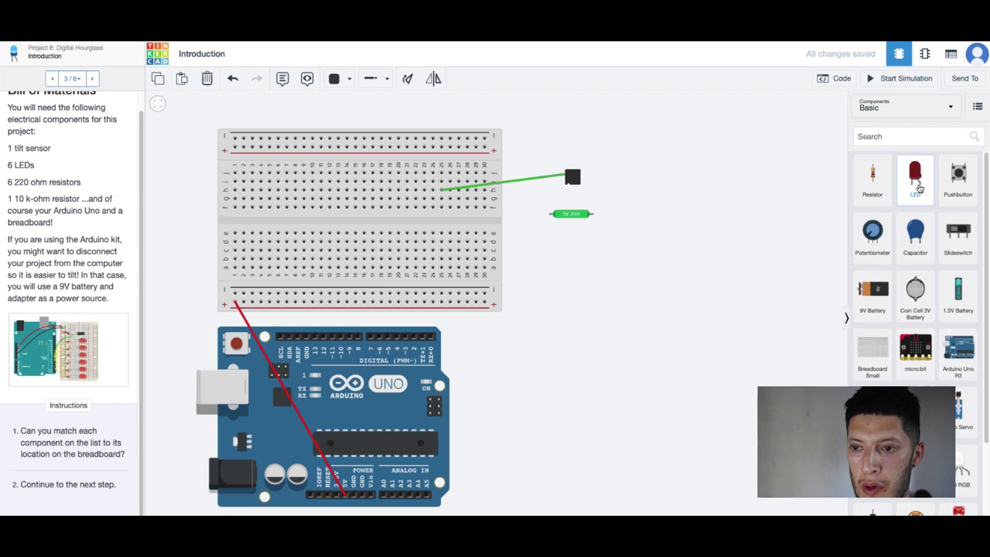
Step: Drag six red LEDs onto the canvas beside the breadboard and check the wiring diagram
drag(915, 176, 656, 112)
drag(915, 177, 662, 139)
drag(914, 176, 642, 181)
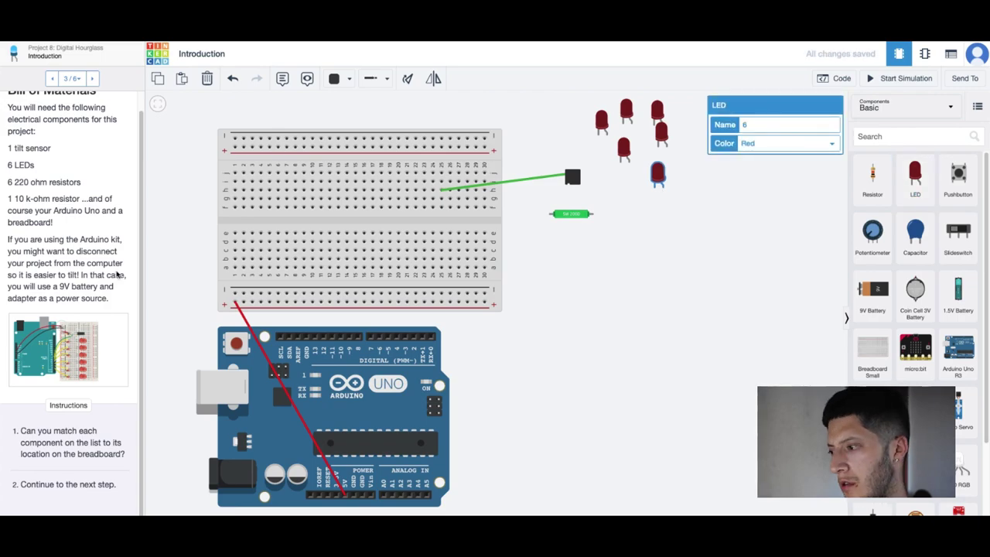
click(55, 348)
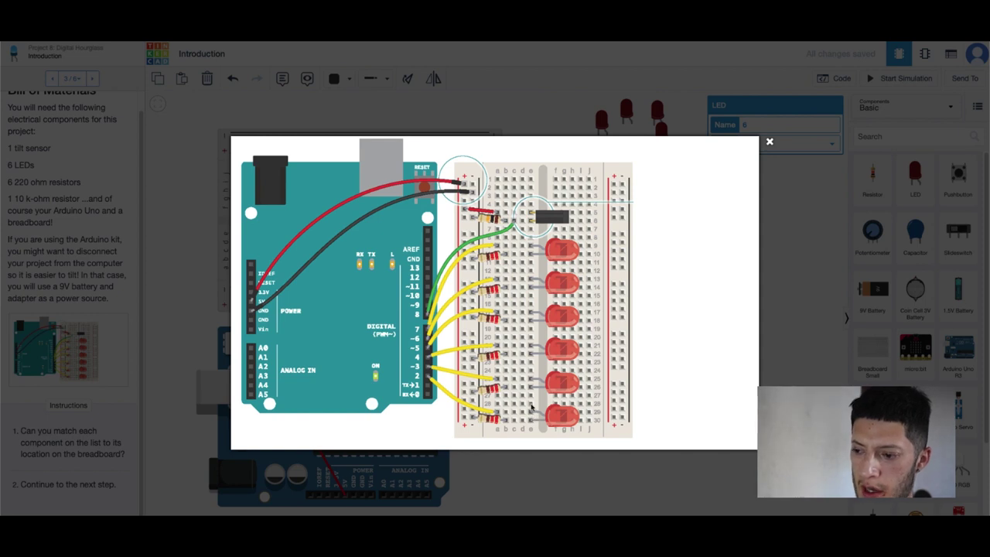
click(798, 360)
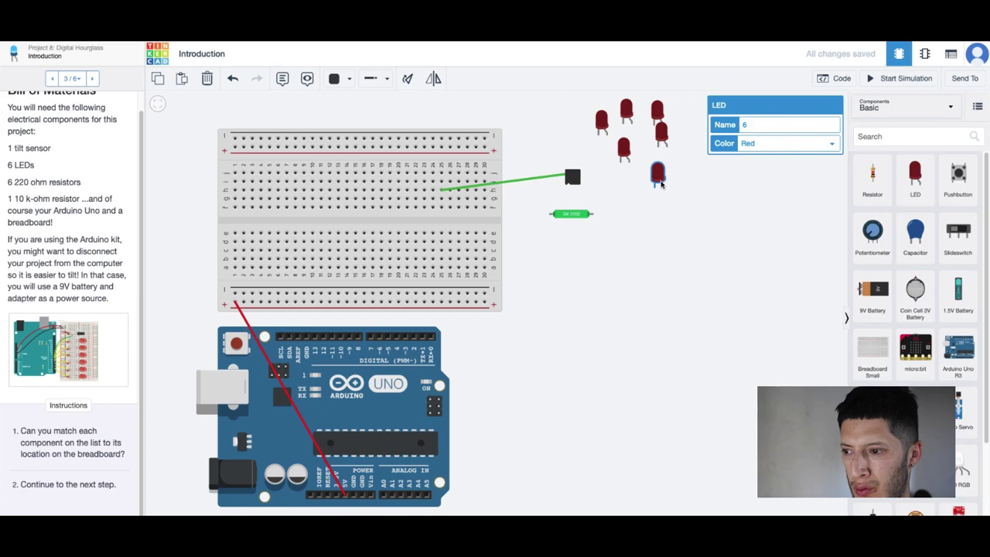
click(91, 347)
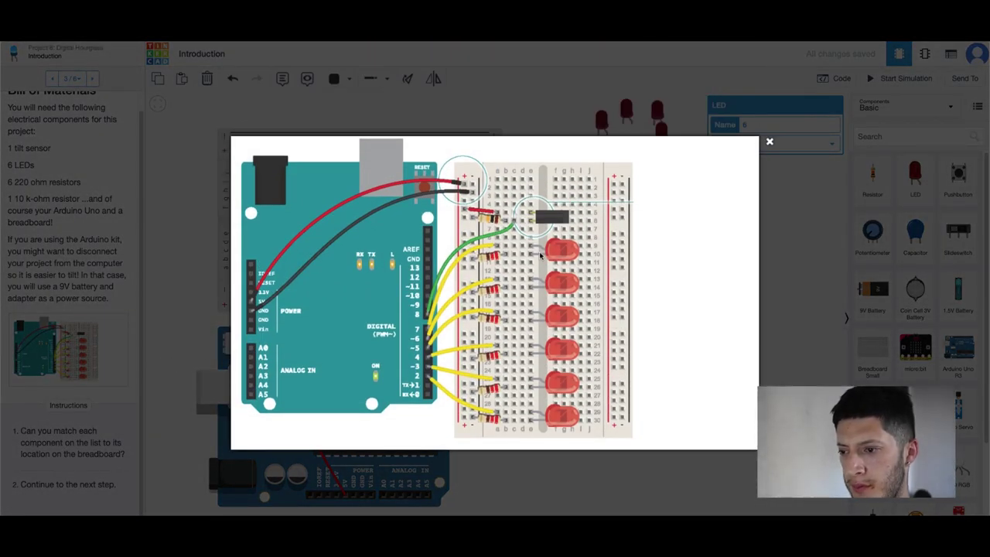
key(Escape)
Step: Mirror LEDs 1 to 4 horizontally with the Flip tool, leaving LED 6 unflipped
mouse_move(654, 163)
mouse_down()
mouse_move(580, 46)
mouse_move(610, 183)
mouse_move(642, 177)
mouse_up()
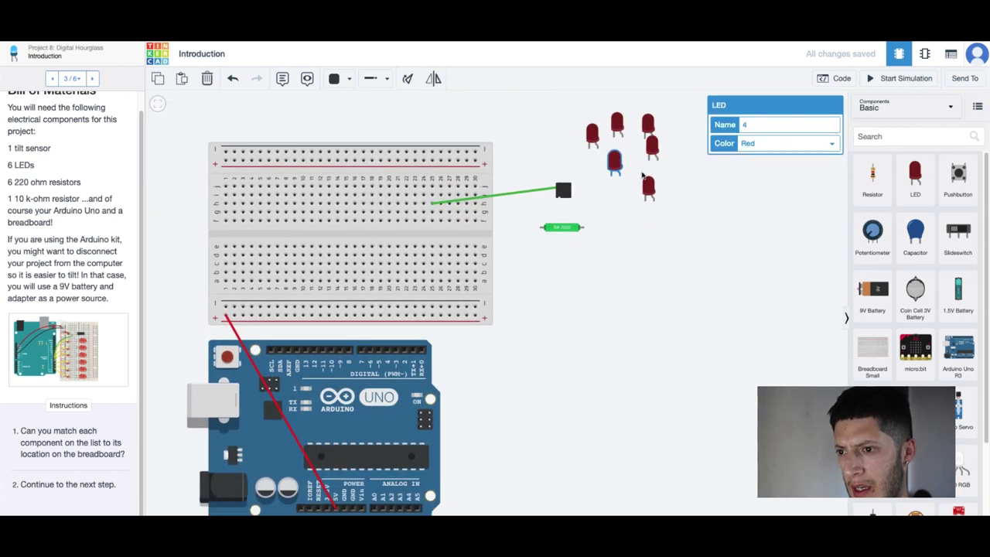
click(686, 195)
click(649, 187)
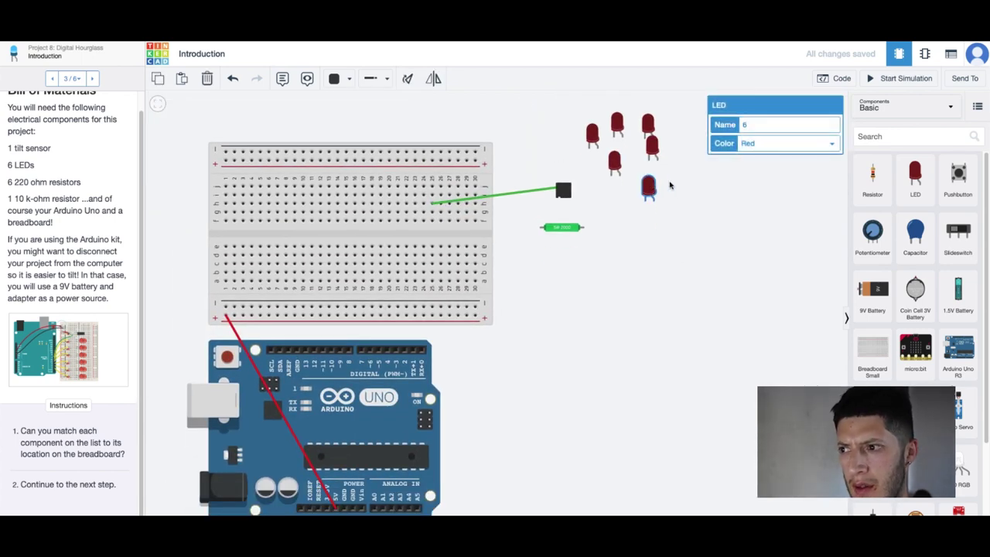
click(432, 81)
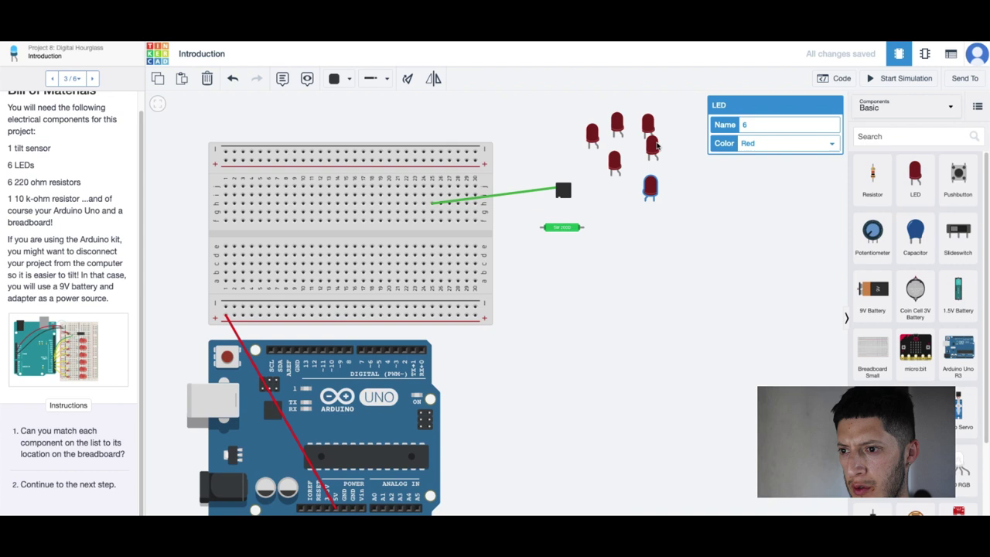
click(433, 80)
click(613, 160)
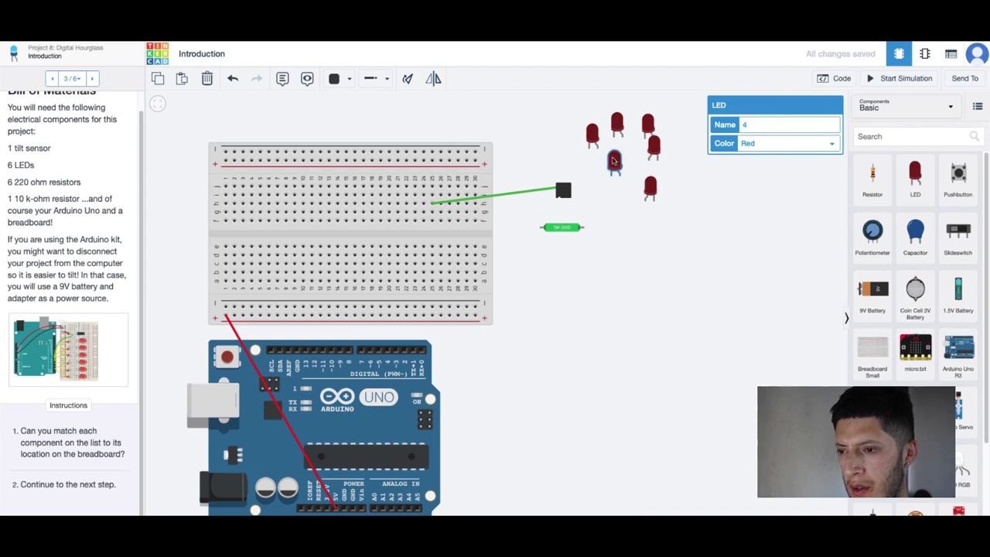
click(433, 80)
click(650, 125)
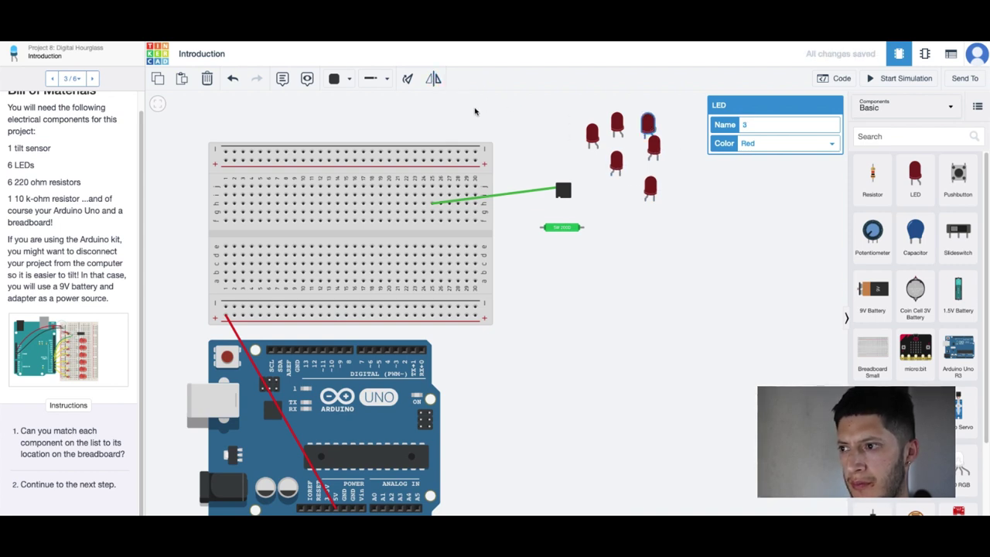
click(433, 80)
click(617, 125)
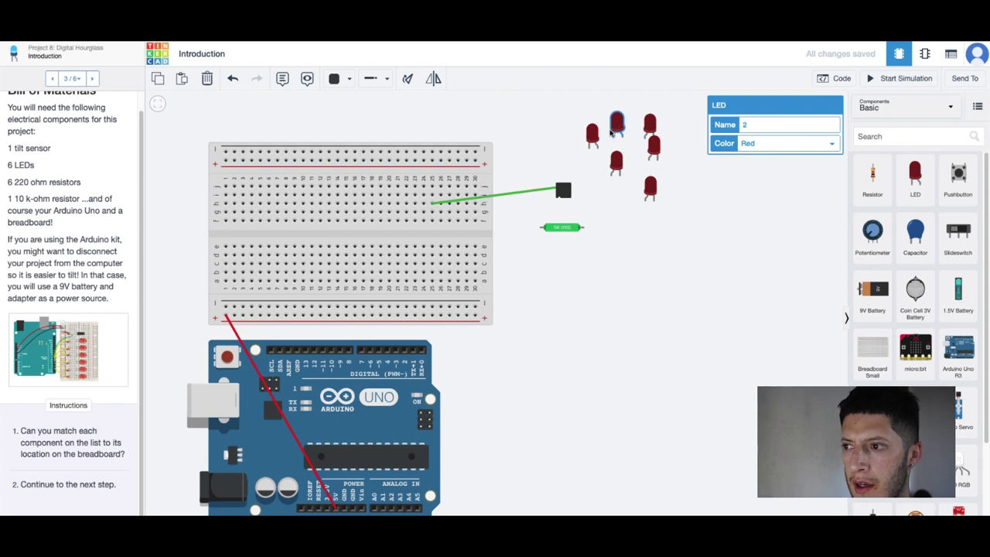
click(433, 79)
click(592, 135)
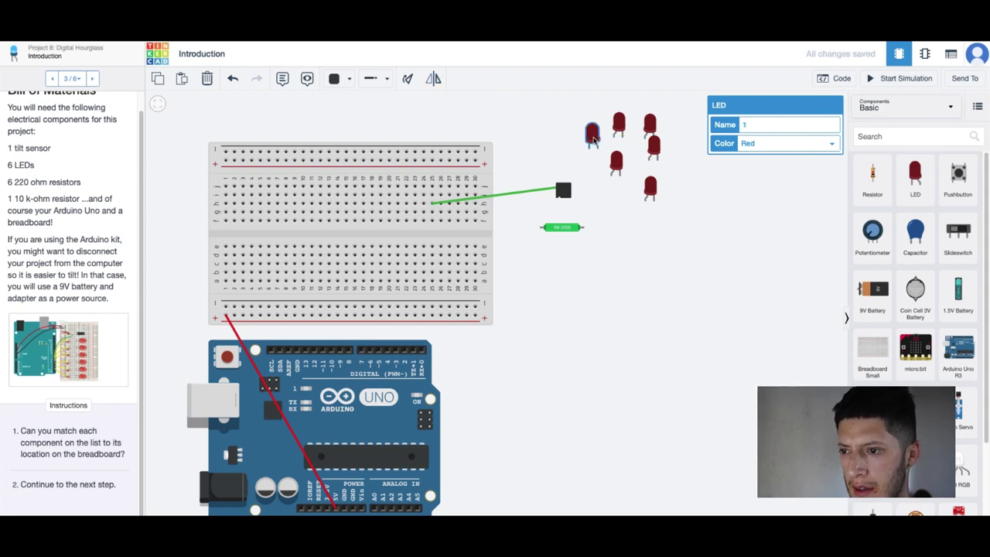
click(433, 80)
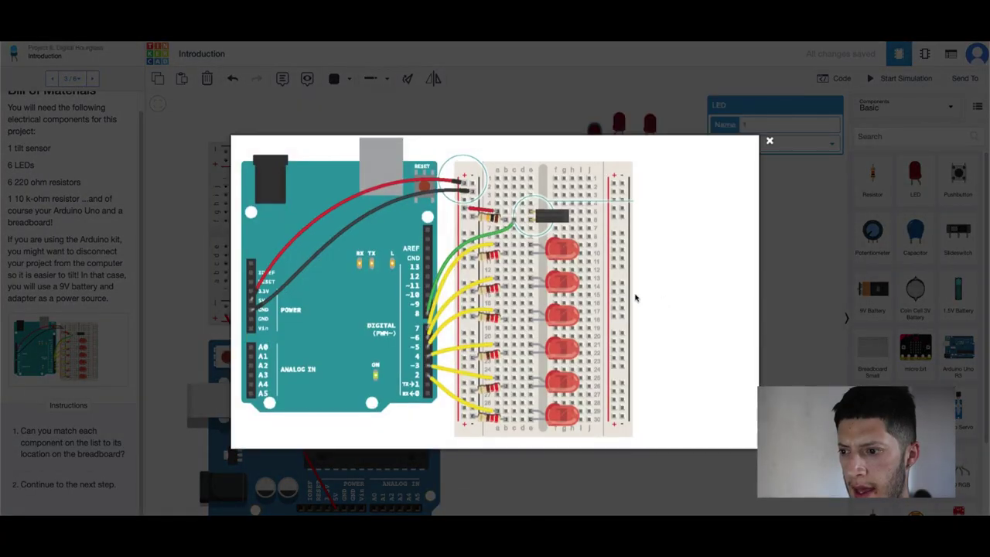
Step: Plug LED 6 into the breadboard, then enlarge the wiring diagram for reference
click(769, 147)
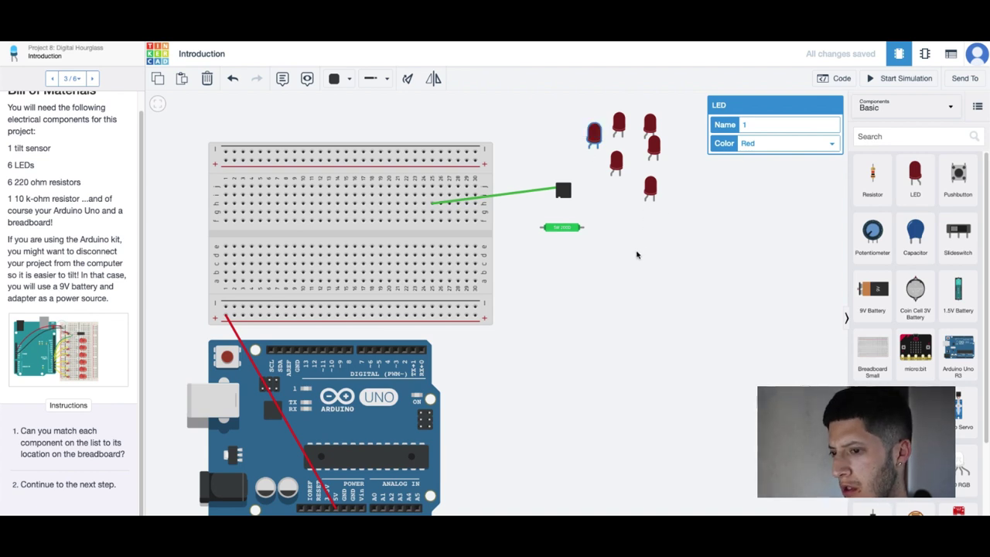
click(650, 187)
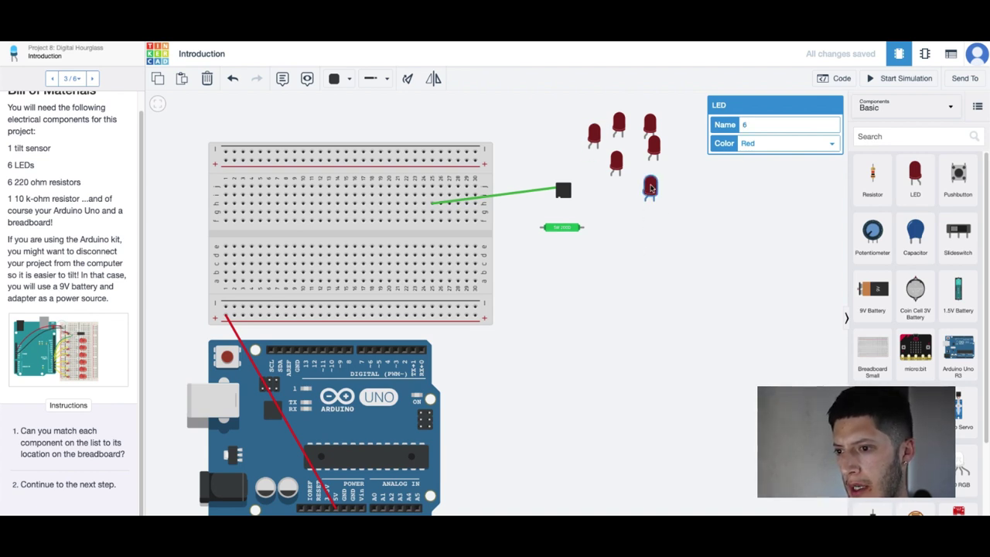
drag(650, 187, 471, 236)
click(590, 312)
click(58, 348)
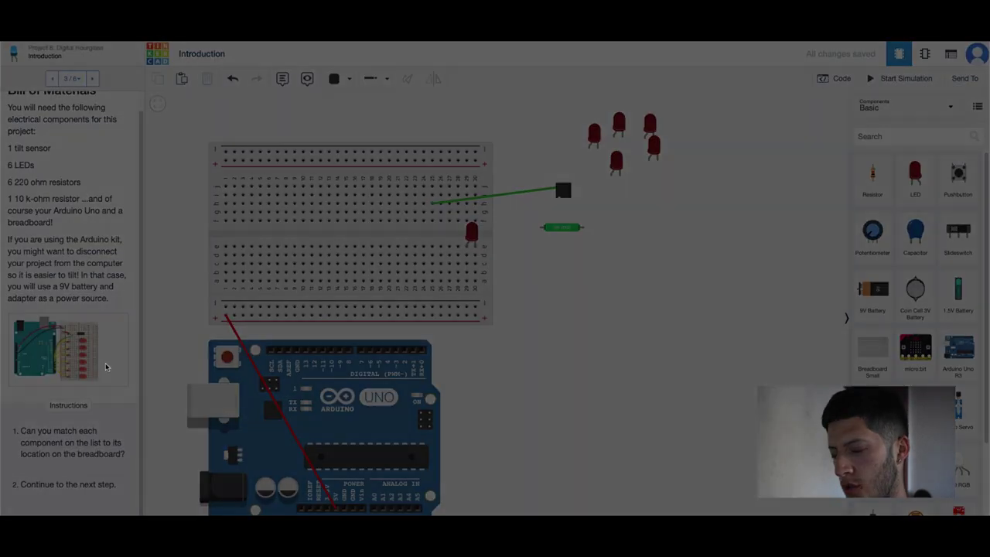
Step: Move LEDs 2 and 1 onto the breadboard's left end to complete the six-LED row
click(838, 284)
click(437, 232)
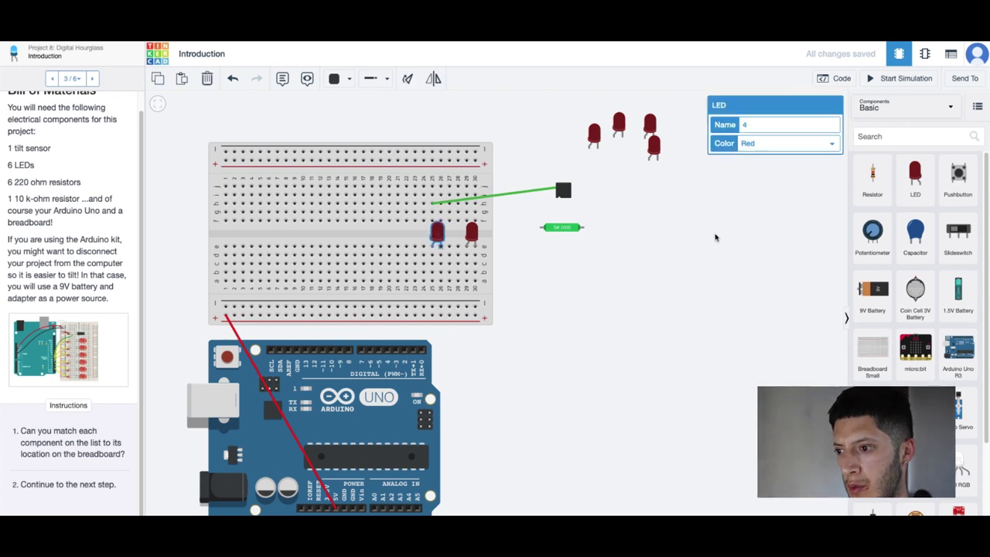
click(687, 186)
click(652, 144)
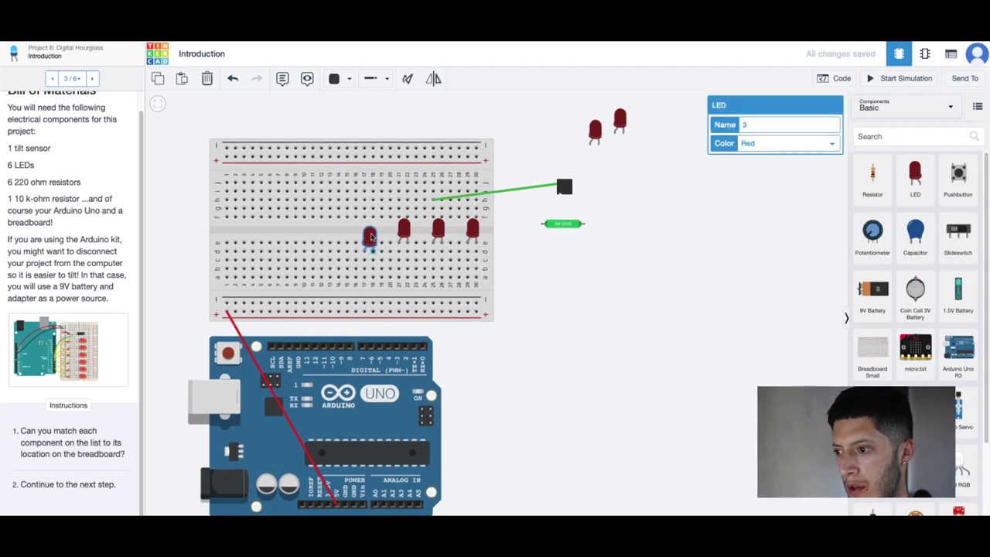
click(619, 120)
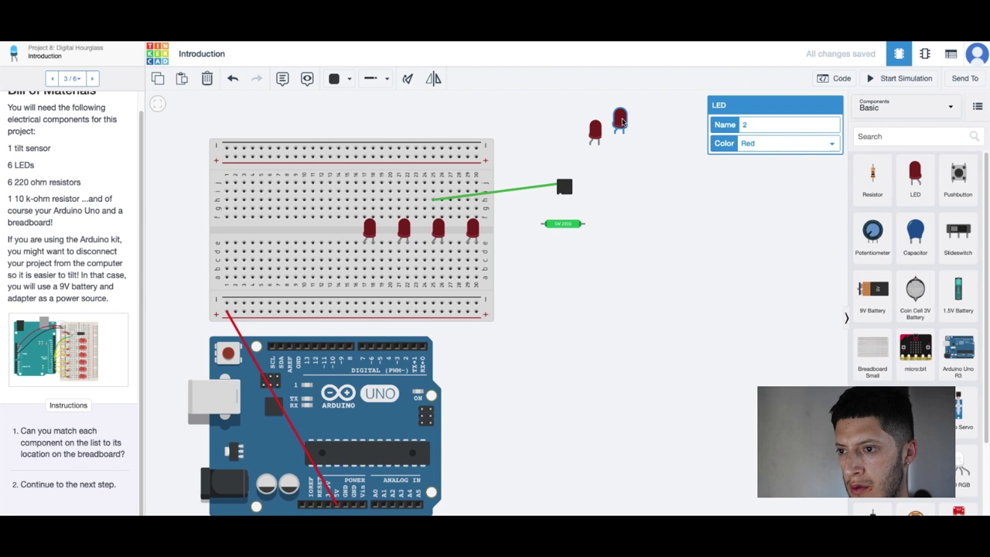
drag(620, 123, 335, 234)
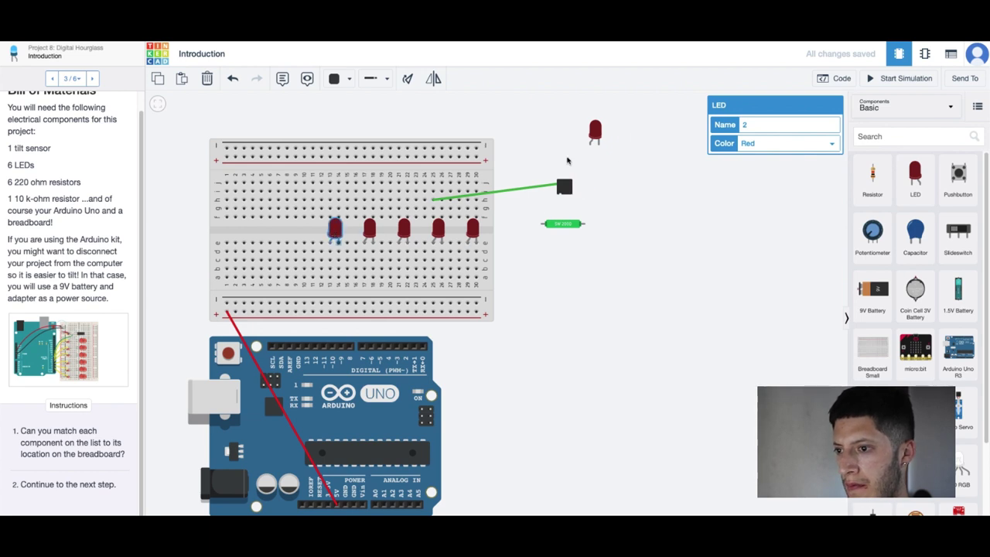
click(595, 131)
drag(595, 131, 447, 188)
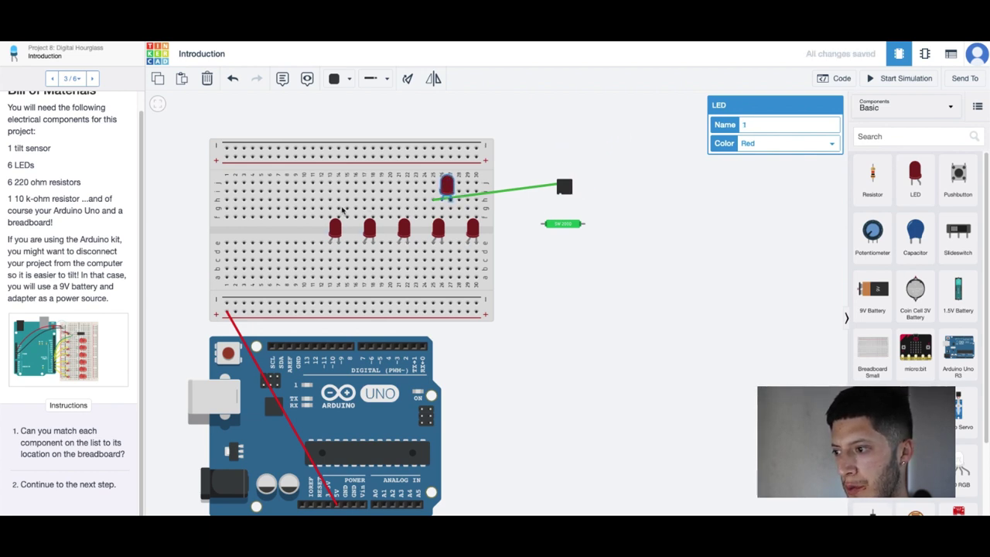
drag(342, 210, 300, 231)
click(644, 219)
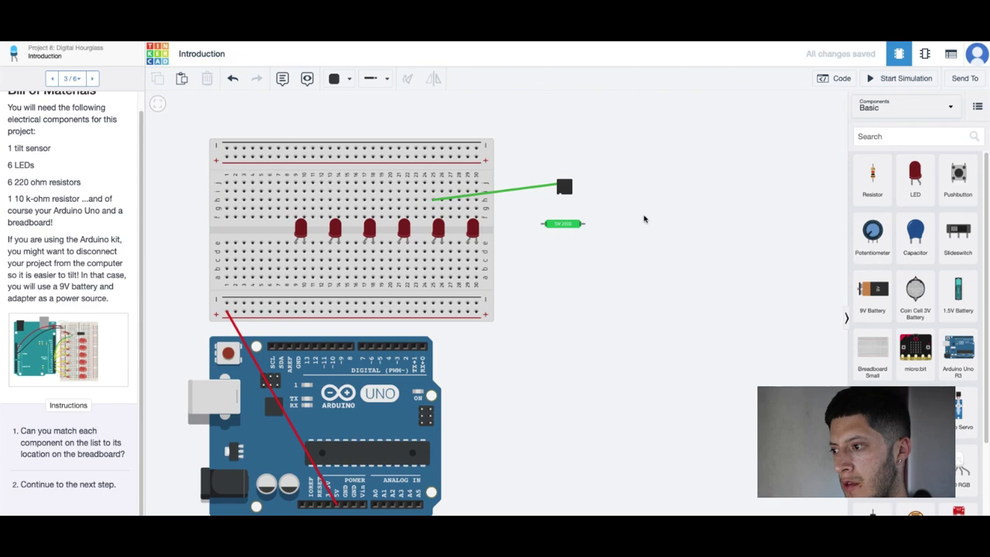
click(74, 362)
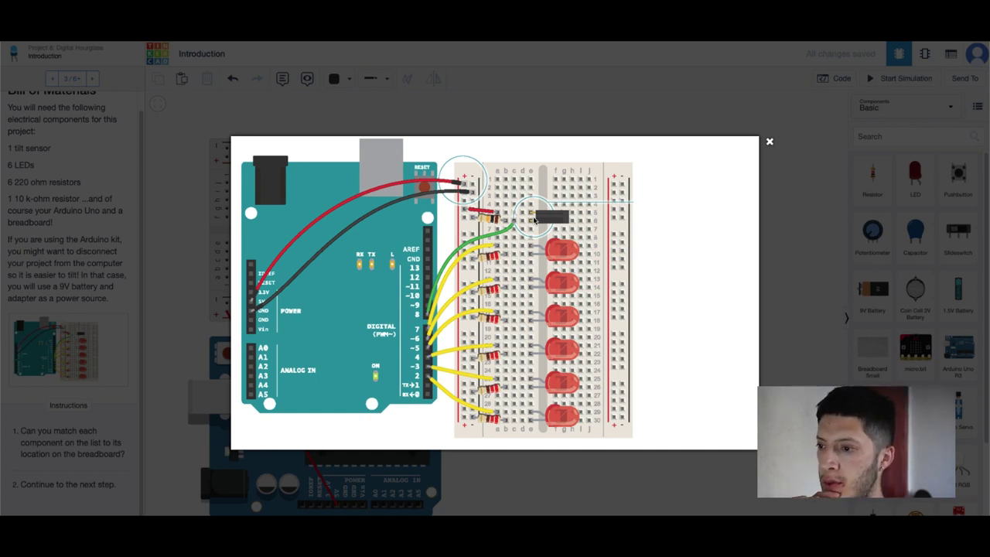
Step: Connect Arduino GND to the breadboard's negative rail with a black wire
click(263, 255)
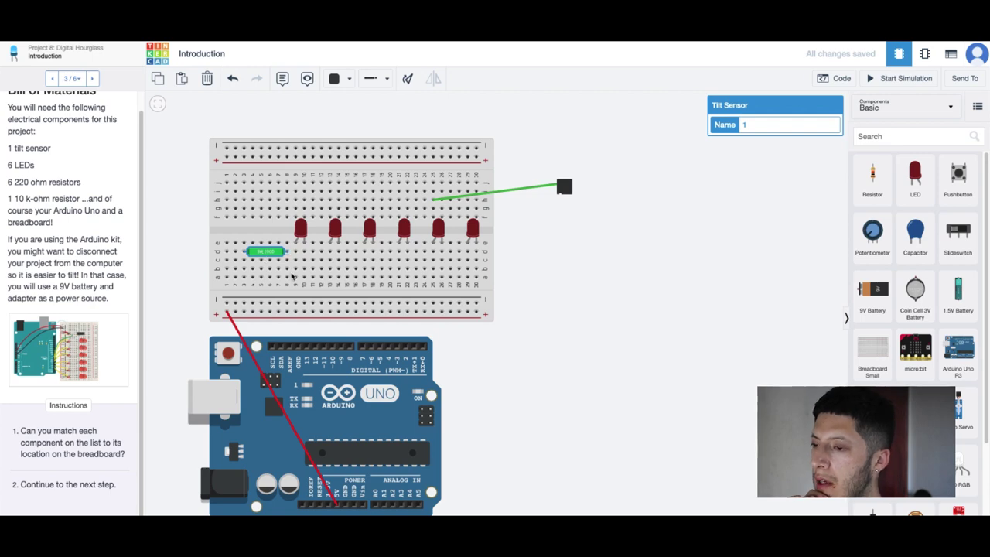
click(572, 333)
scroll(572, 333, down, 2)
scroll(573, 332, up, 2)
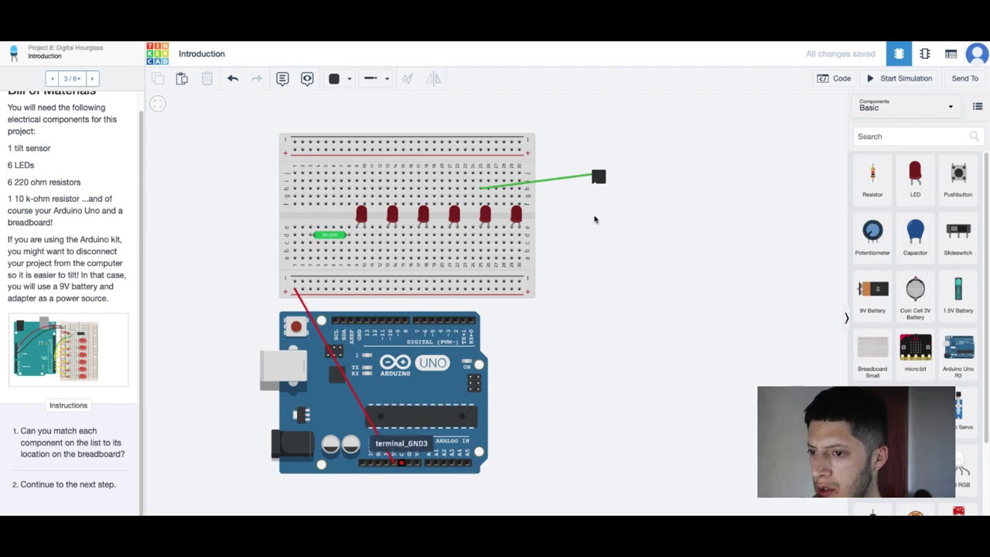
mouse_move(578, 149)
mouse_down()
mouse_move(606, 192)
mouse_move(588, 157)
mouse_up()
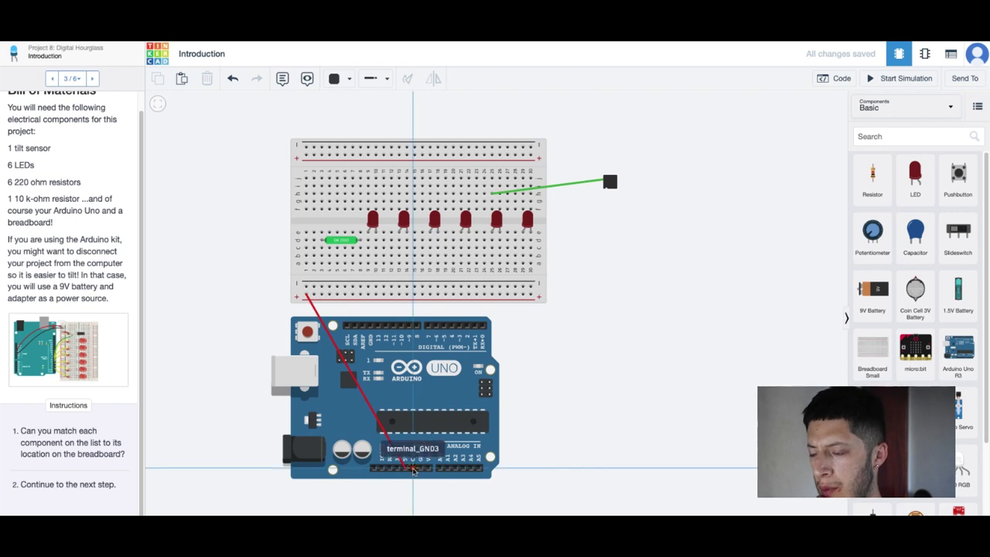
click(409, 468)
click(313, 288)
Step: Delete the green wire, try rewiring the tilt sensor, then delete the sensor and its wires
click(609, 181)
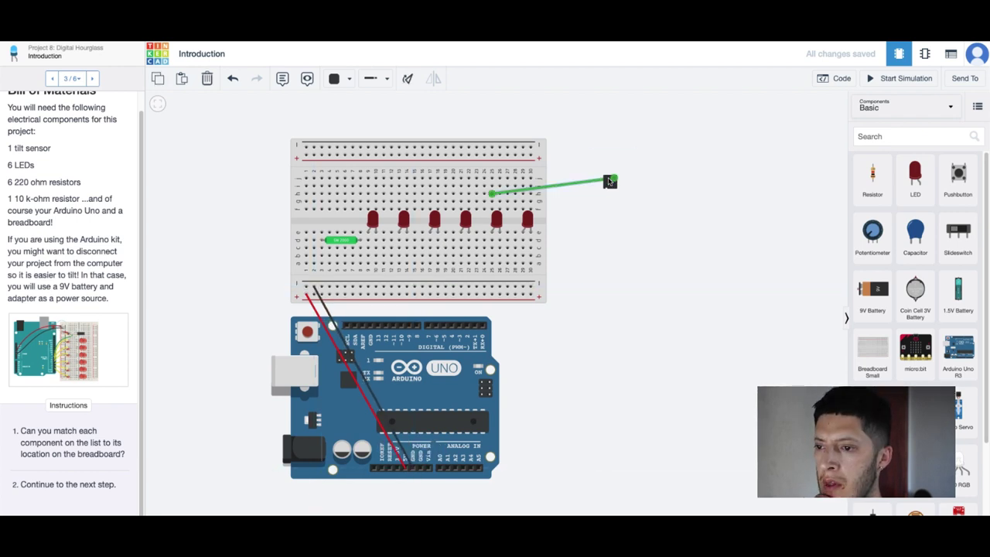
click(207, 79)
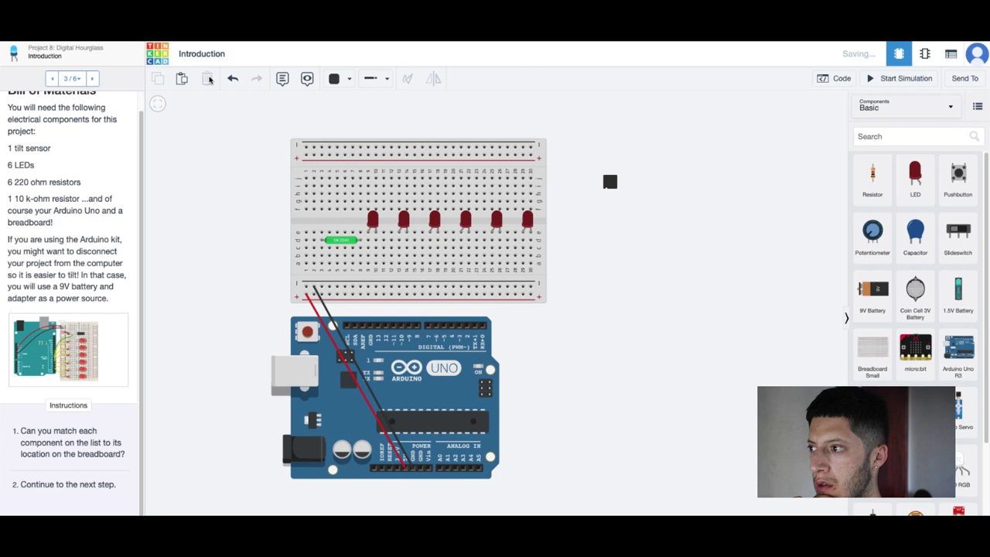
click(609, 181)
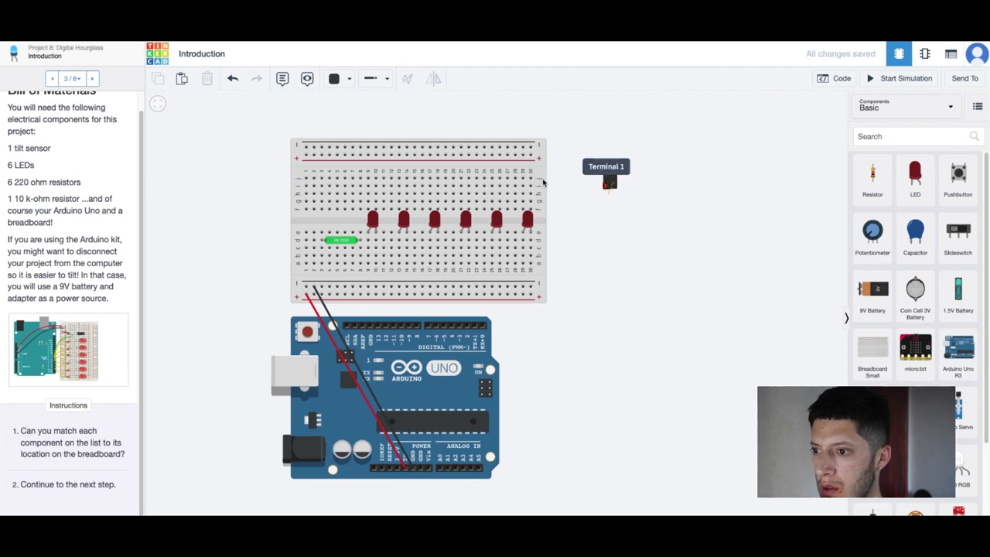
click(523, 181)
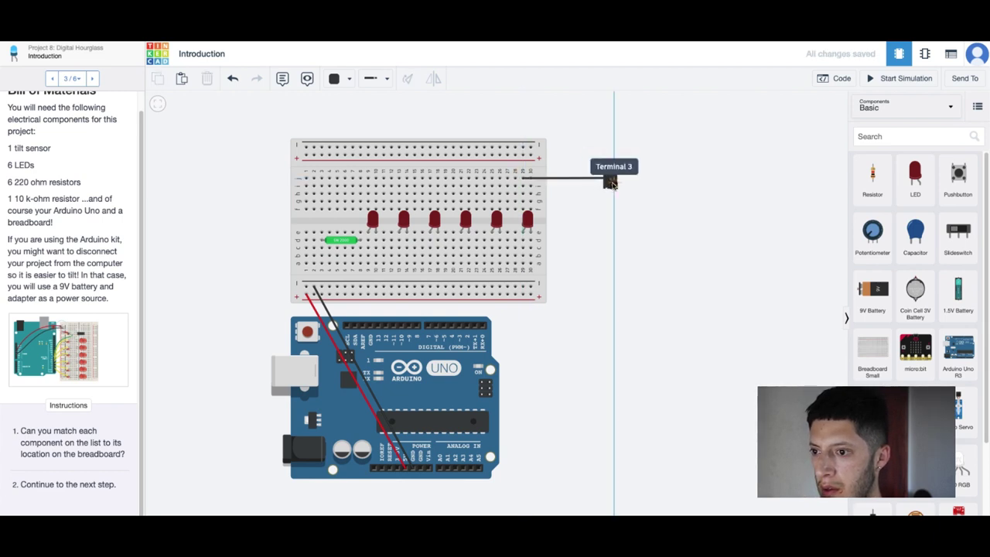
click(524, 193)
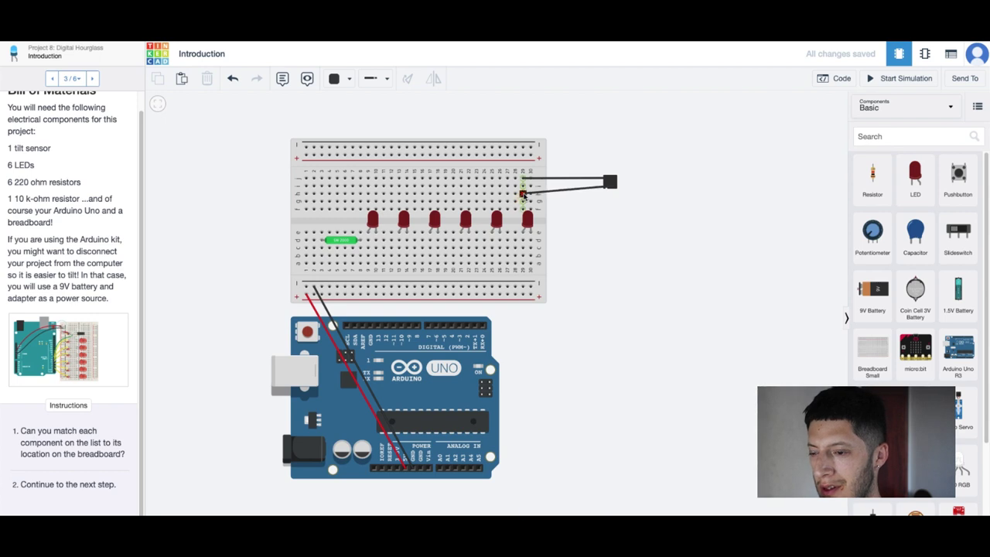
click(610, 184)
click(610, 183)
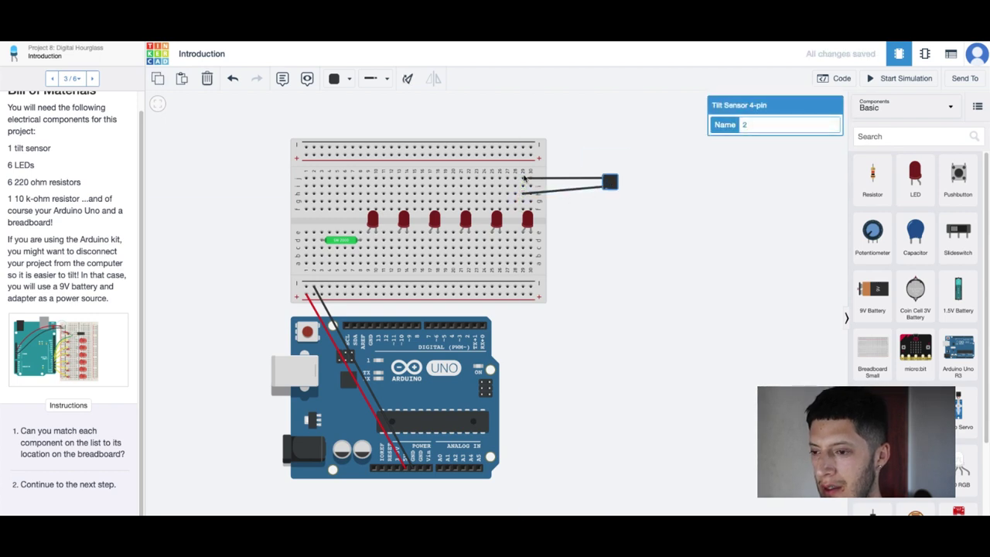
click(206, 78)
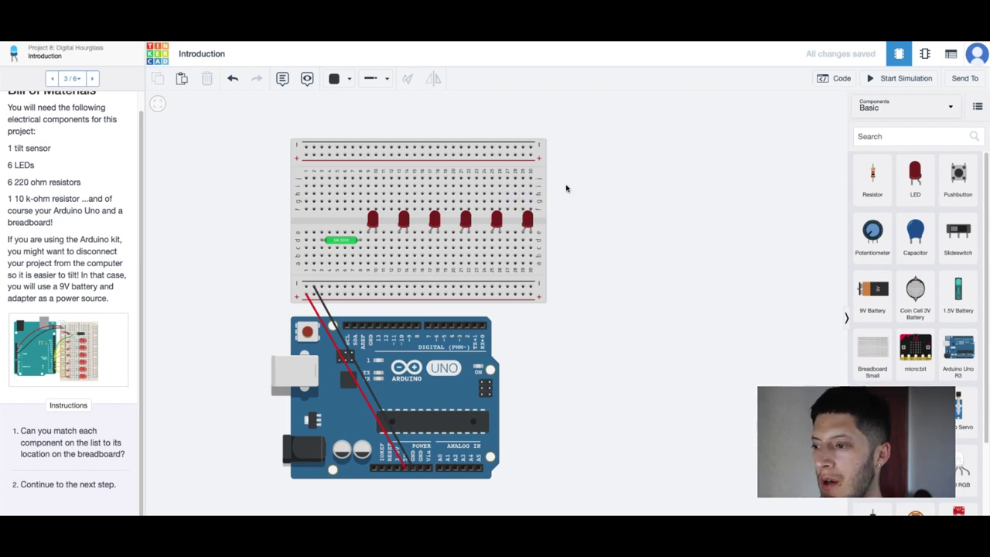
Step: Run a short red jumper from a breadboard hole to the bottom power rail, checking the reference image
click(76, 371)
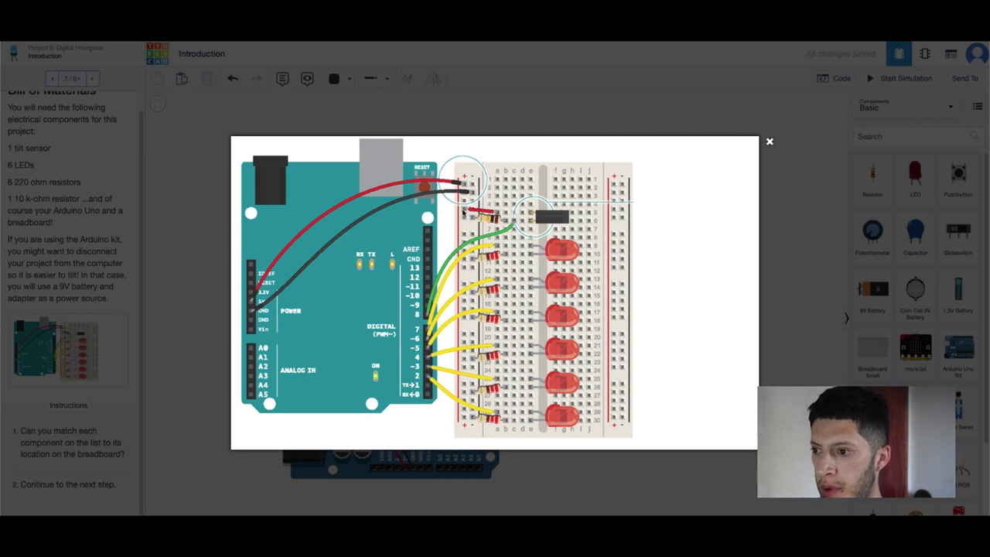
click(799, 221)
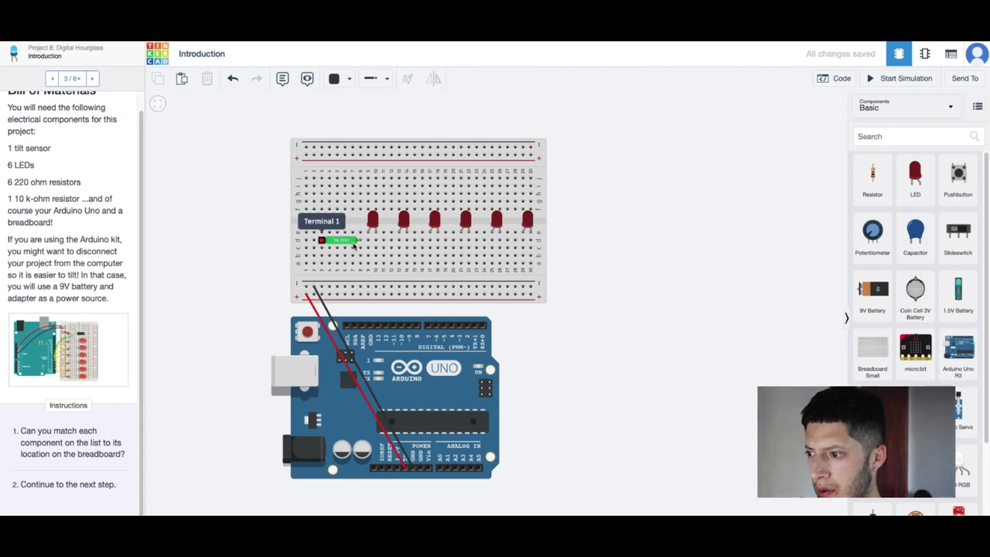
mouse_move(360, 240)
mouse_down()
mouse_move(323, 248)
mouse_move(321, 269)
mouse_up()
click(321, 264)
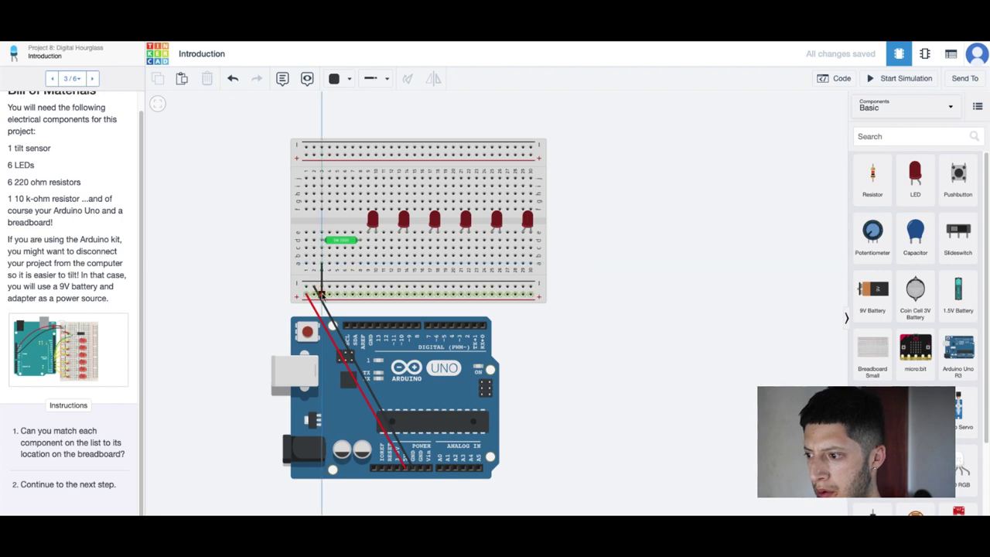
click(321, 294)
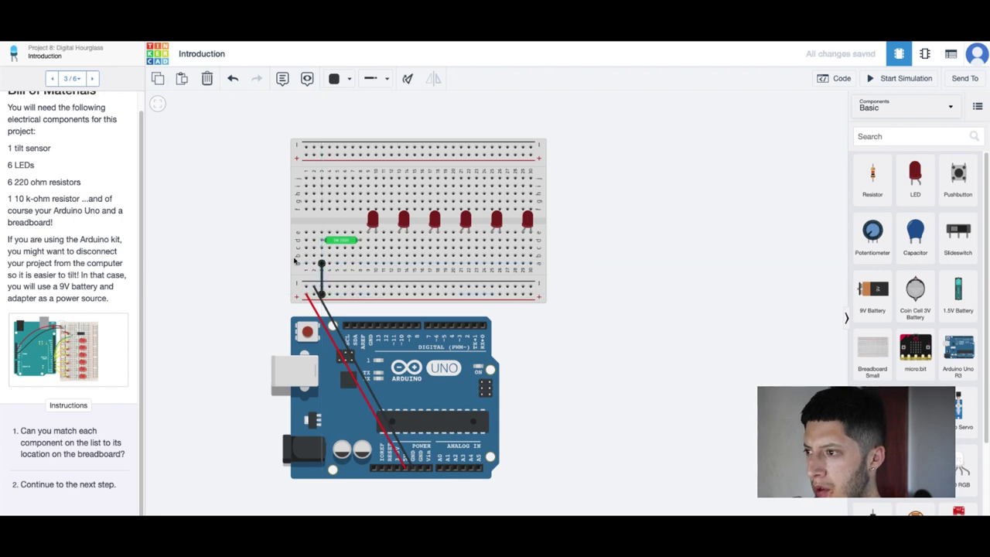
click(346, 78)
click(357, 129)
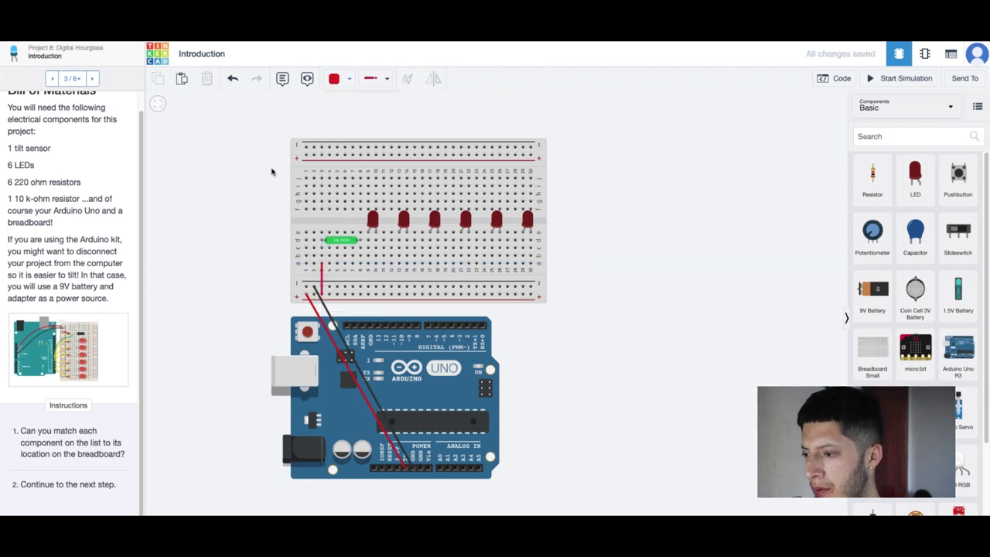
click(65, 351)
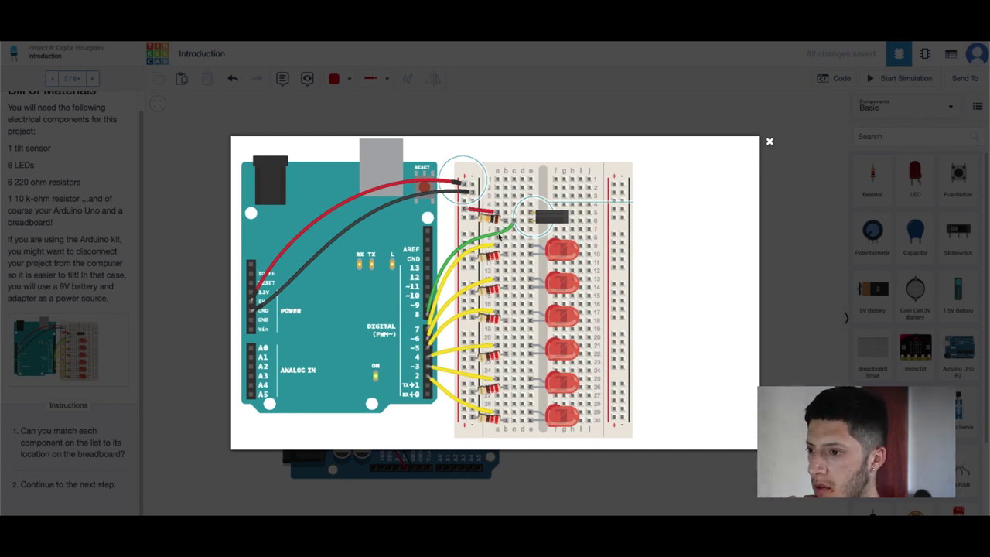
Step: Add a 10 kΩ resistor and place it upright on the breadboard
click(869, 190)
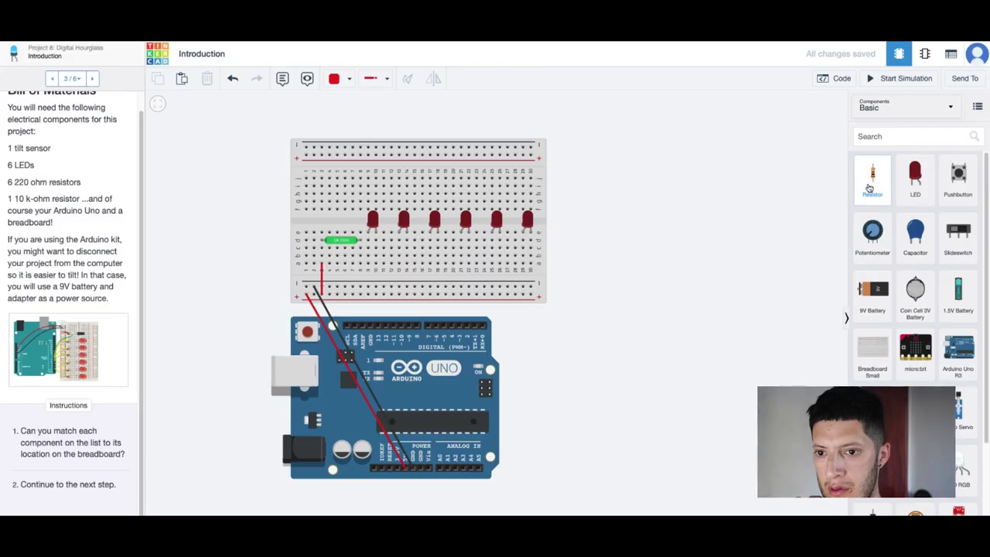
drag(872, 177, 598, 186)
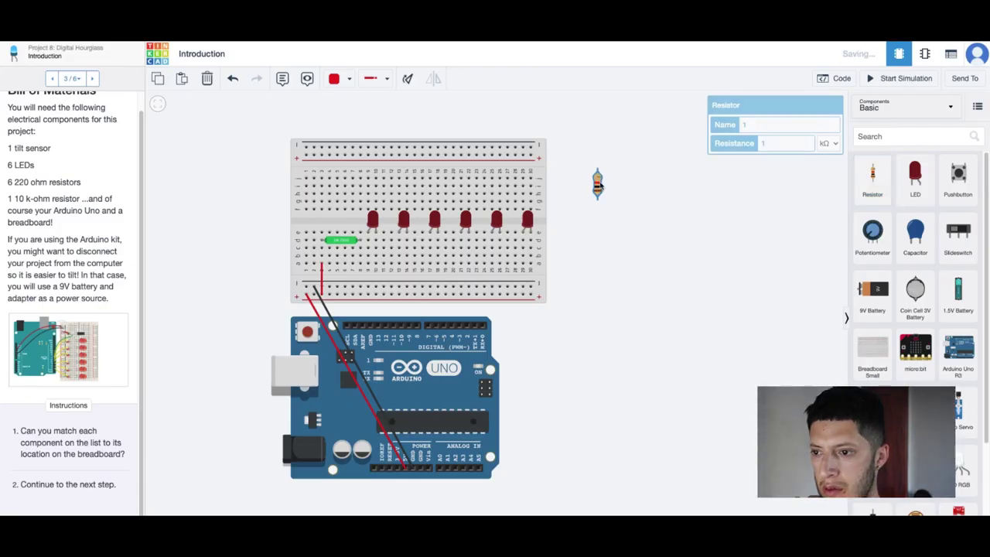
click(780, 146)
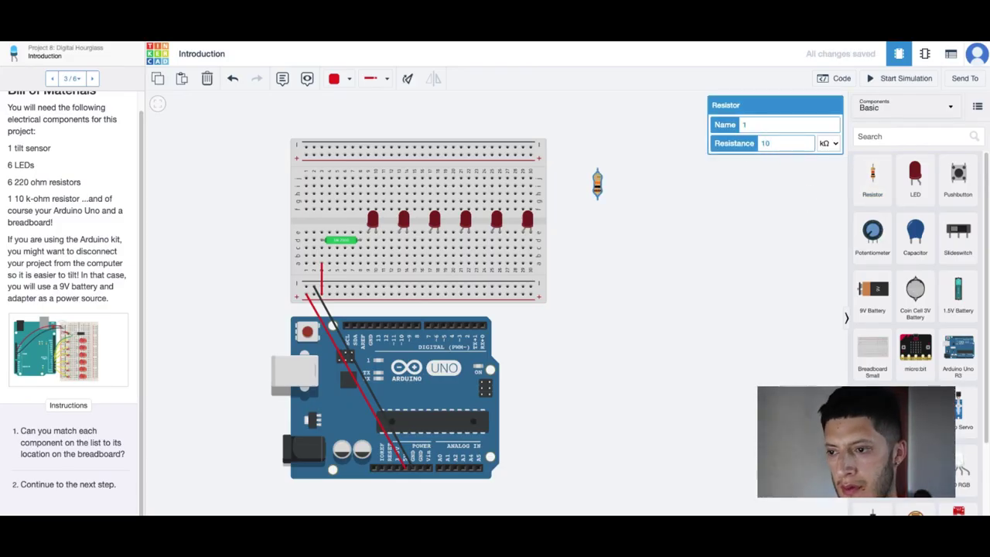
drag(597, 187, 360, 276)
Step: Wire the resistor's top lead to Arduino digital pin 8
click(579, 299)
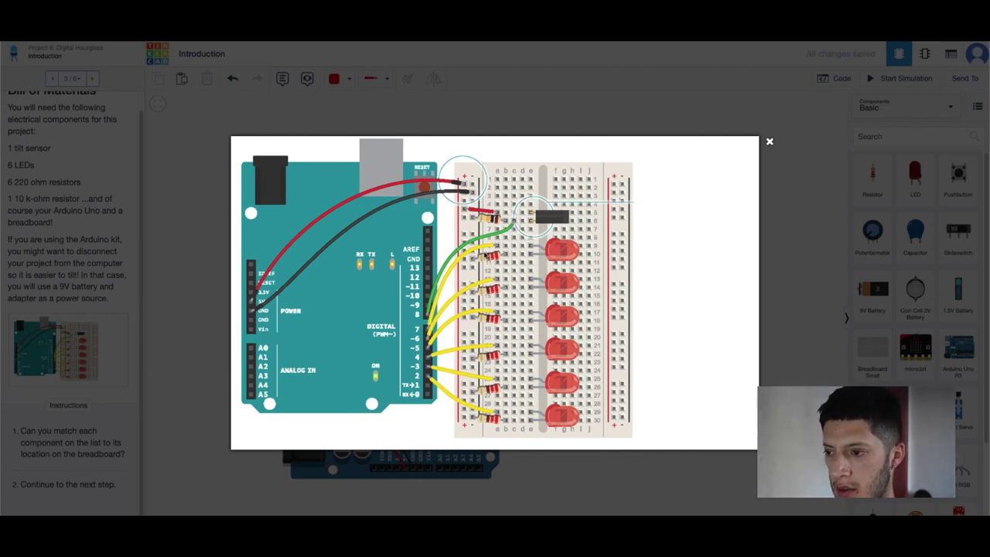
click(772, 229)
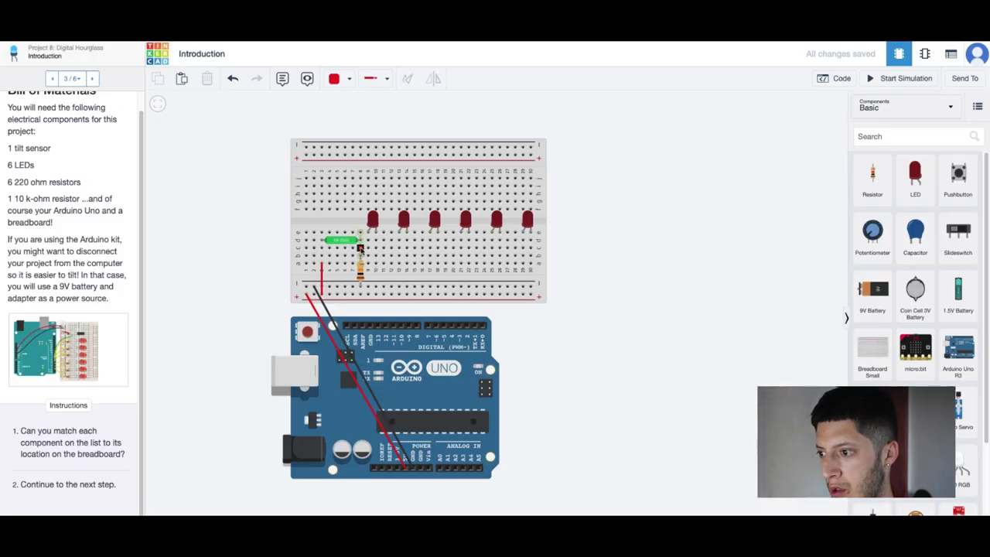
click(359, 248)
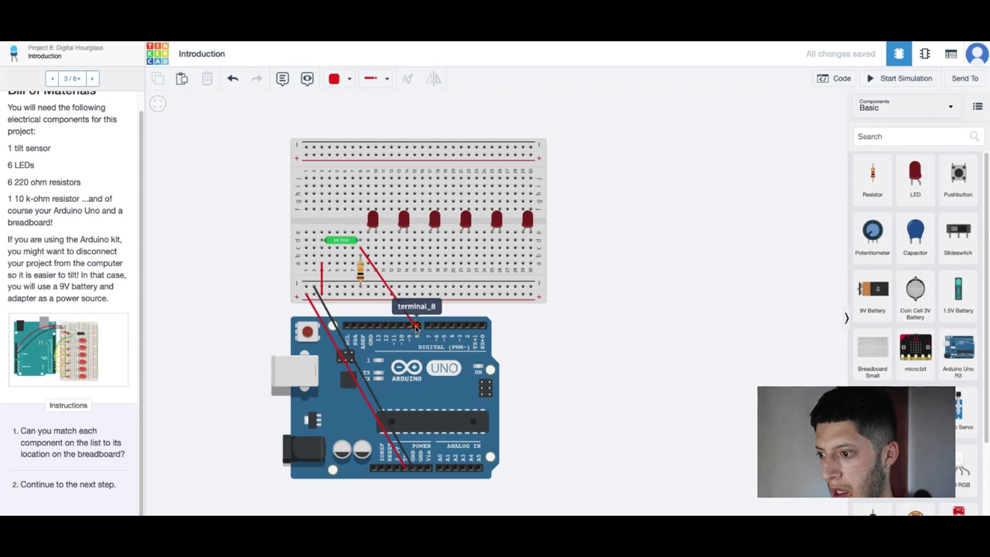
click(416, 328)
click(343, 78)
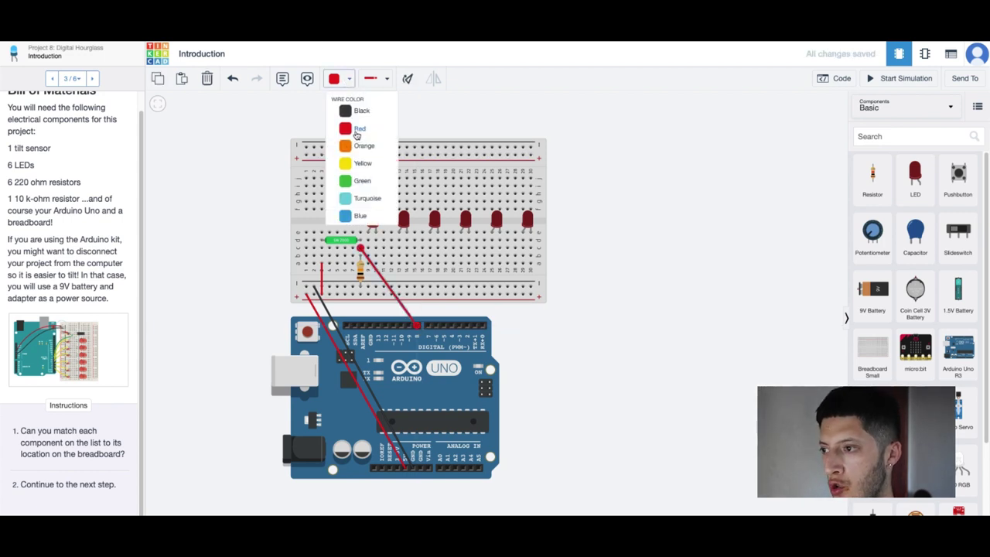
Step: Colour the pin 8 wire green and compare it against the enlarged reference image
click(345, 180)
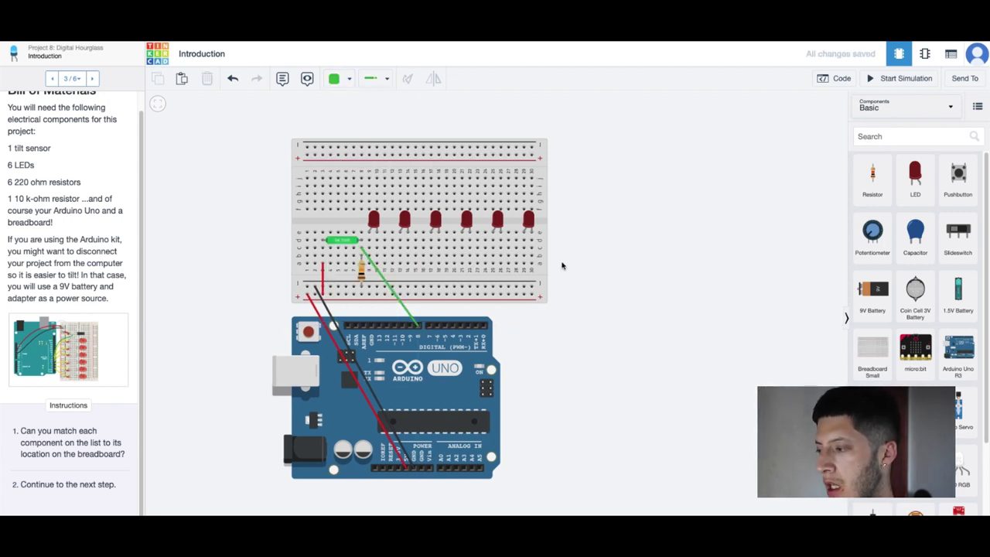
click(98, 358)
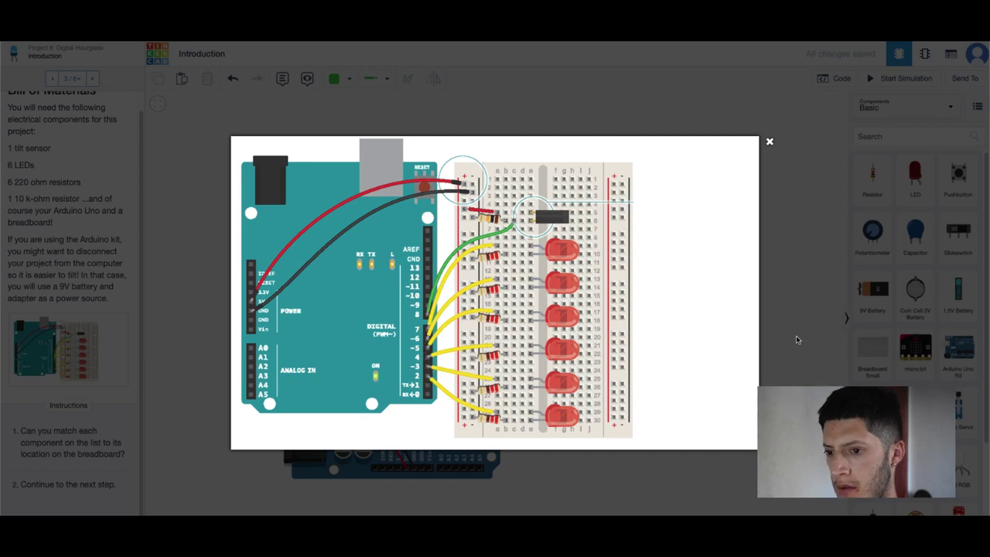
click(776, 291)
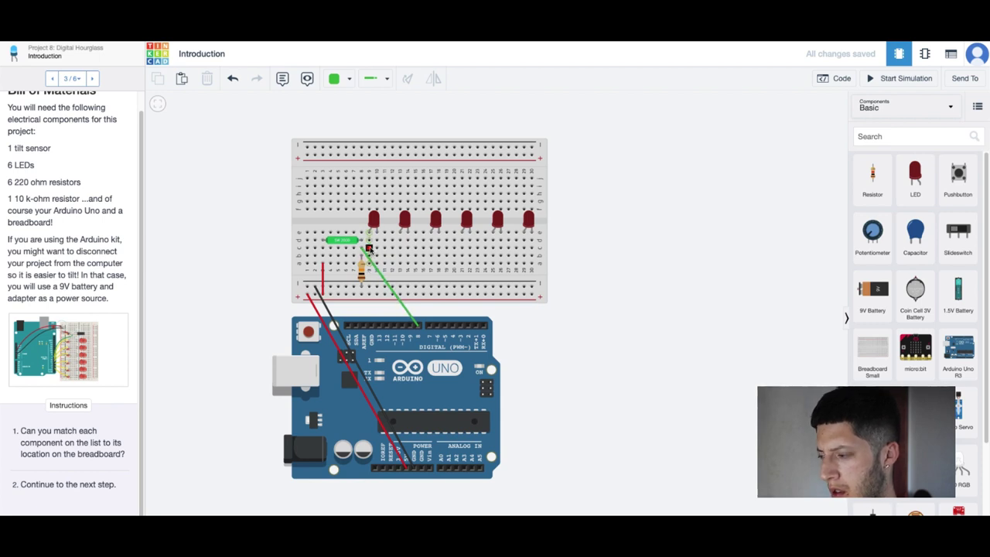
click(96, 347)
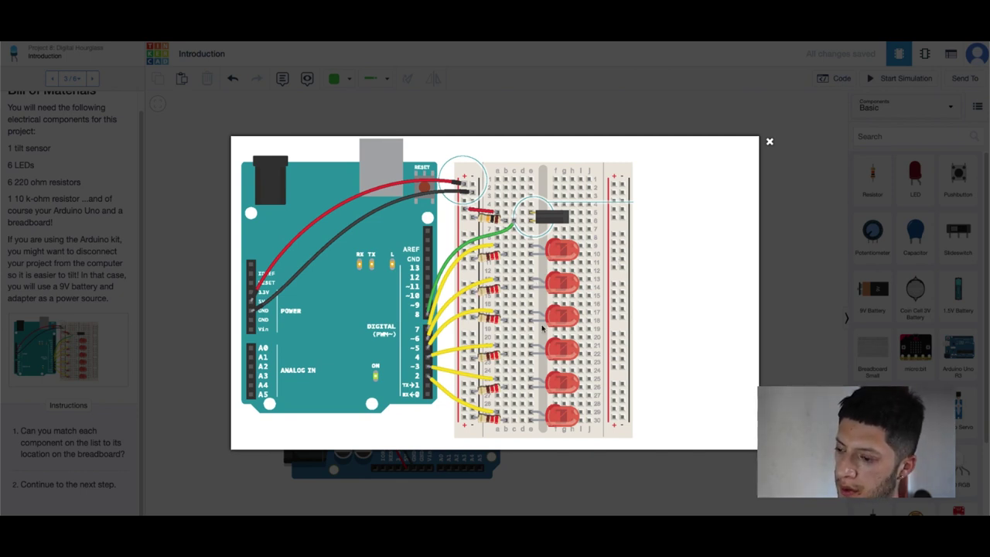
click(808, 271)
click(349, 78)
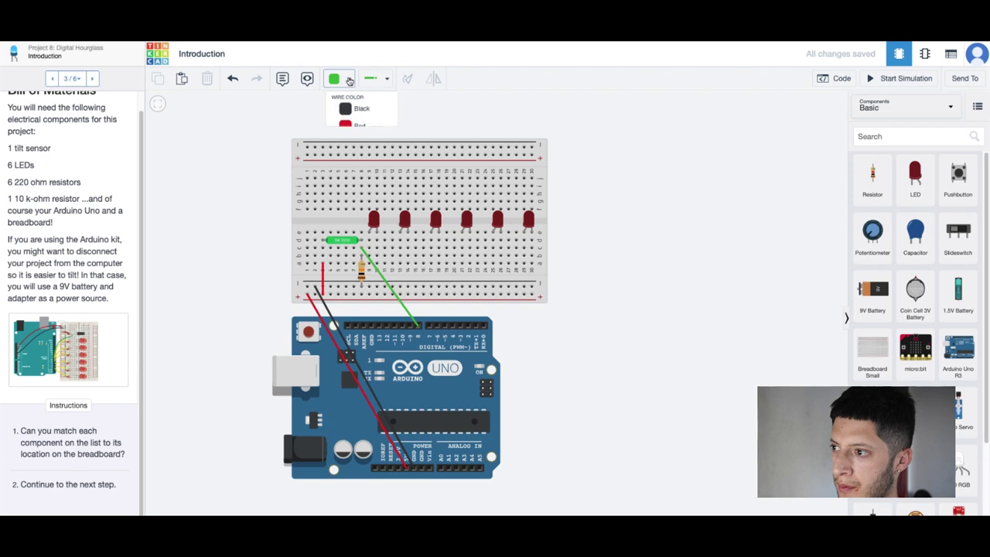
click(344, 122)
click(371, 248)
click(424, 294)
click(424, 325)
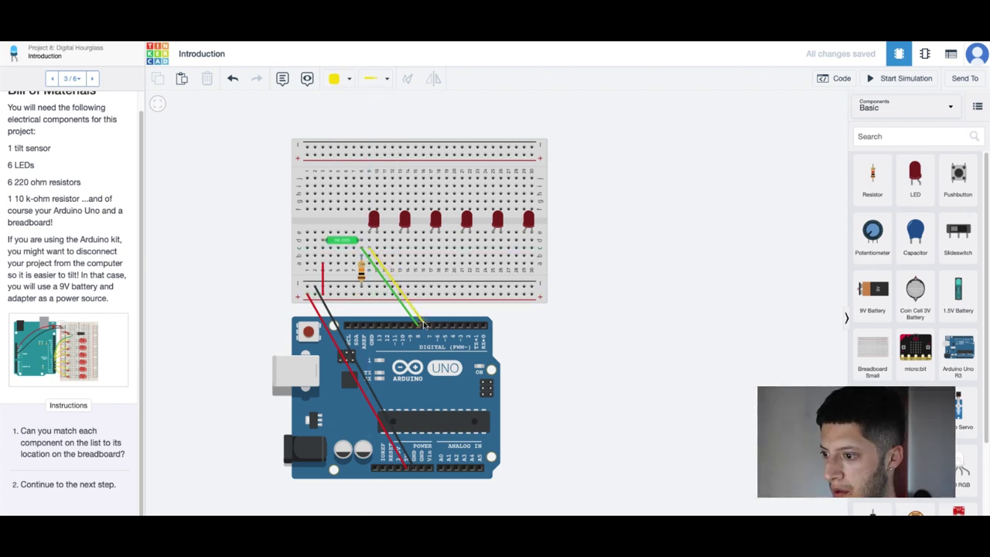
click(428, 325)
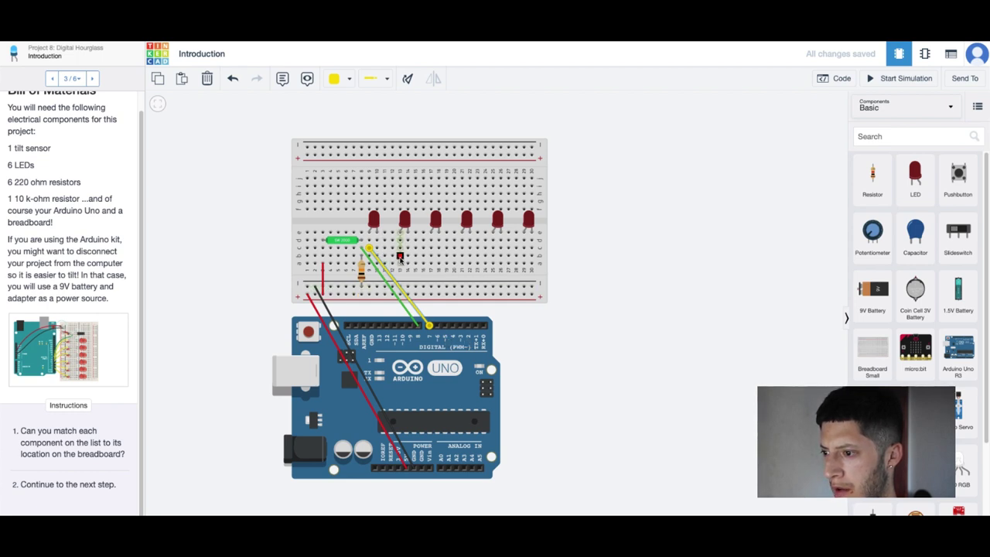
click(400, 265)
click(437, 324)
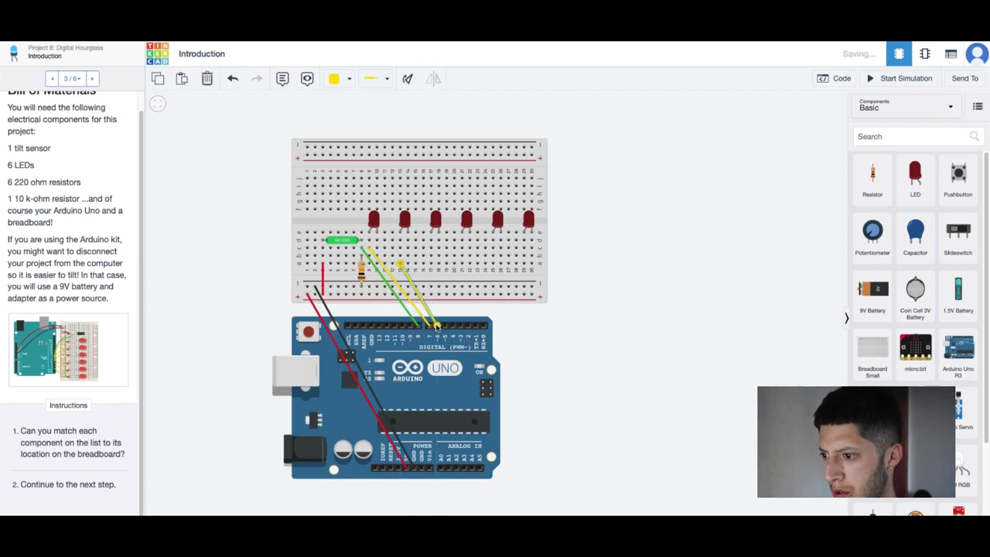
click(431, 266)
click(444, 325)
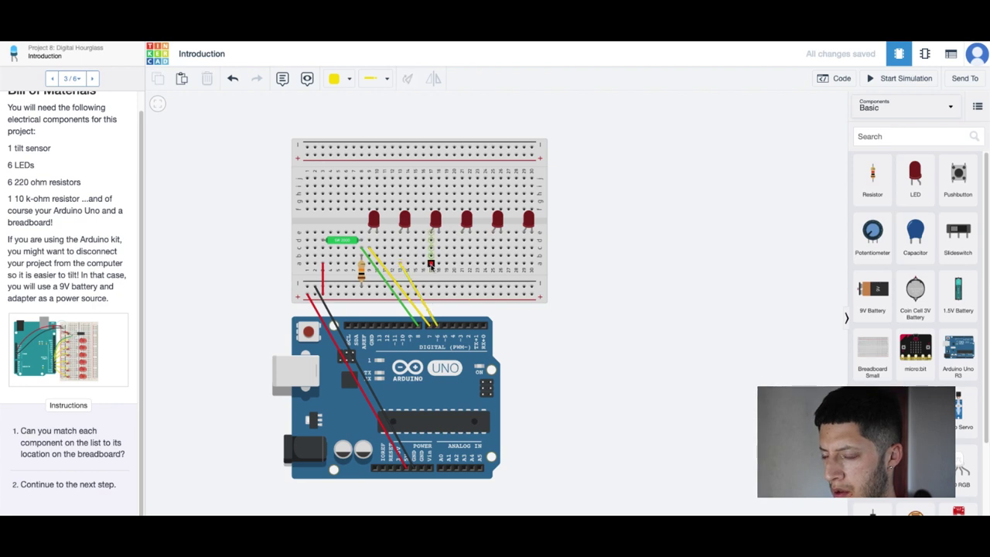
click(462, 265)
click(454, 325)
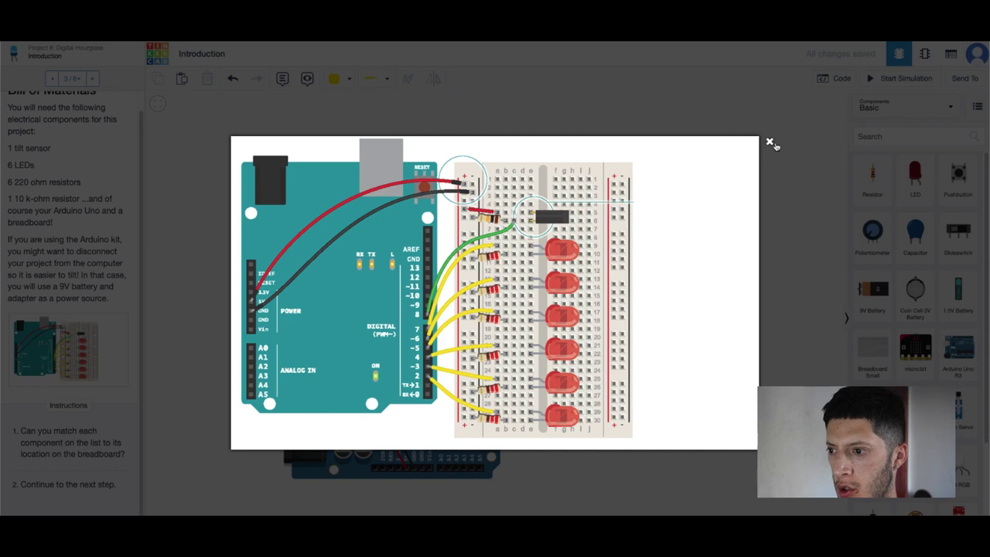
Step: Place a resistor beside the breadboard and set its resistance to 220 Ω
click(770, 142)
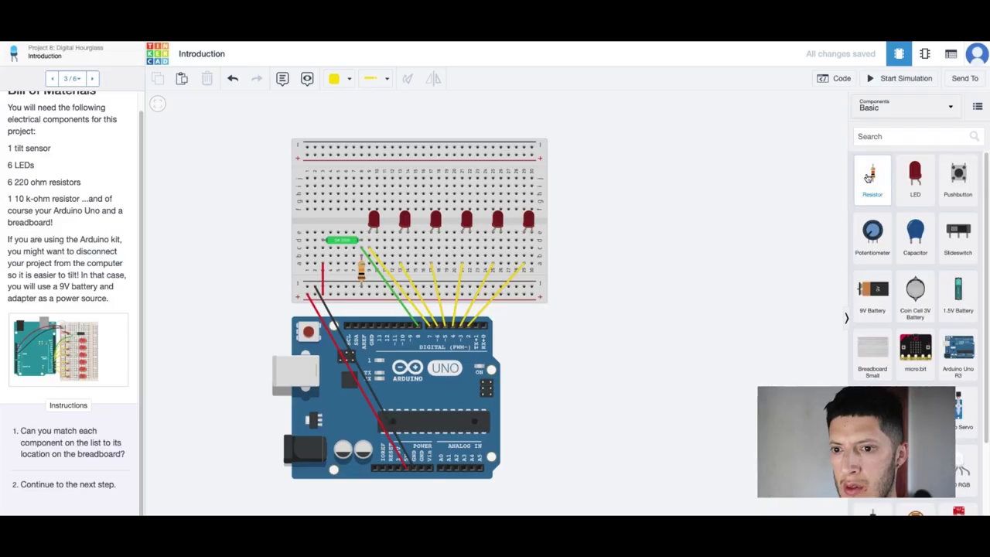
drag(872, 174, 597, 156)
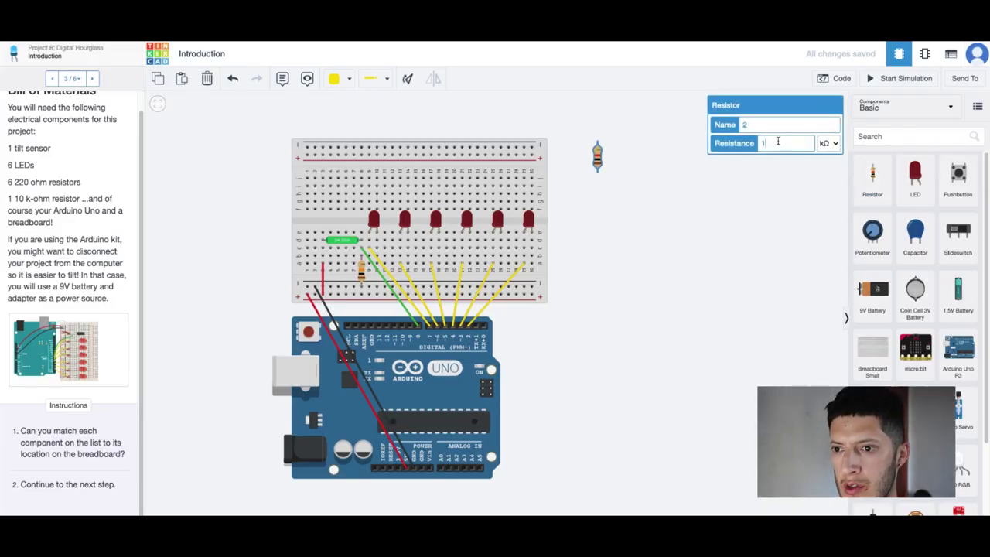
text(220)
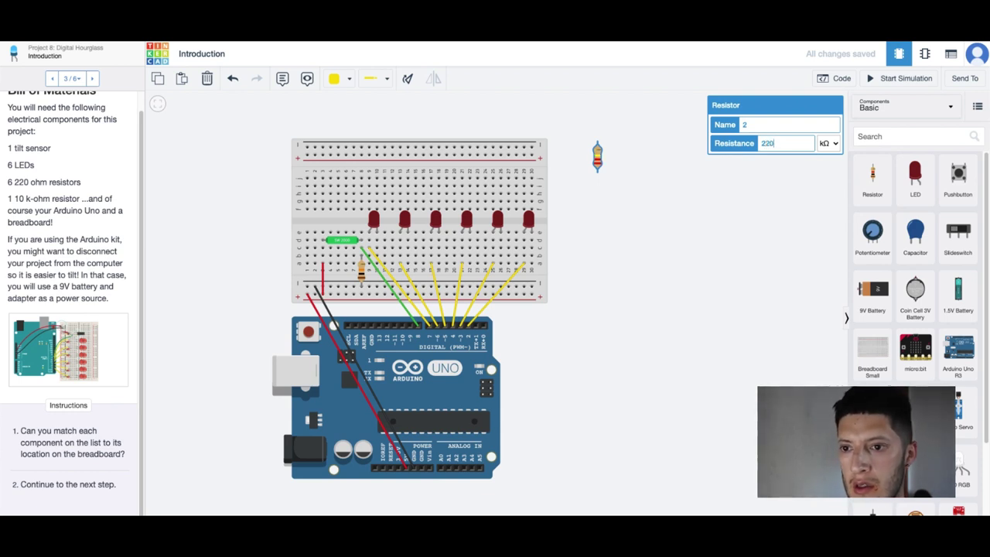
click(827, 143)
click(824, 126)
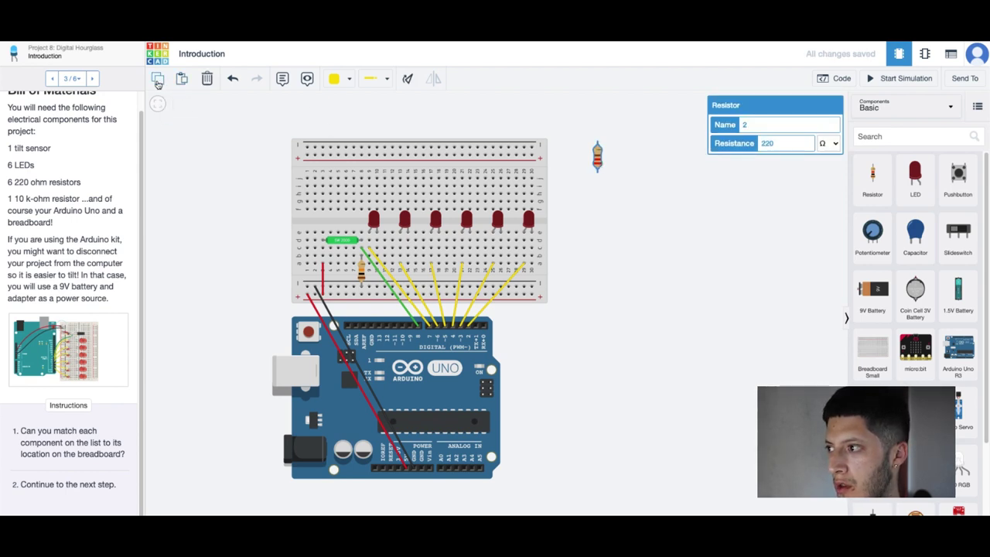
Step: Copy the 220 Ω resistor and paste two copies next to the original
click(181, 84)
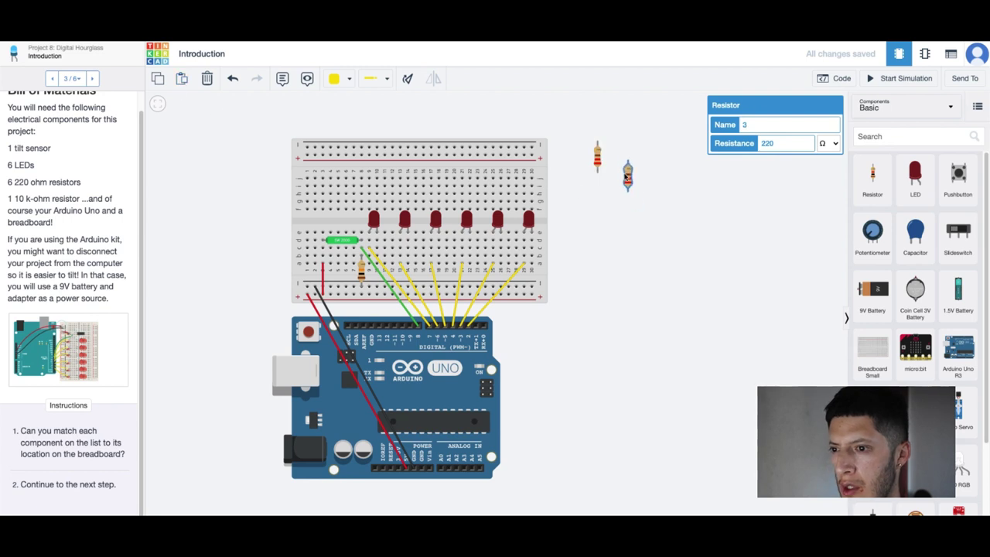
click(622, 159)
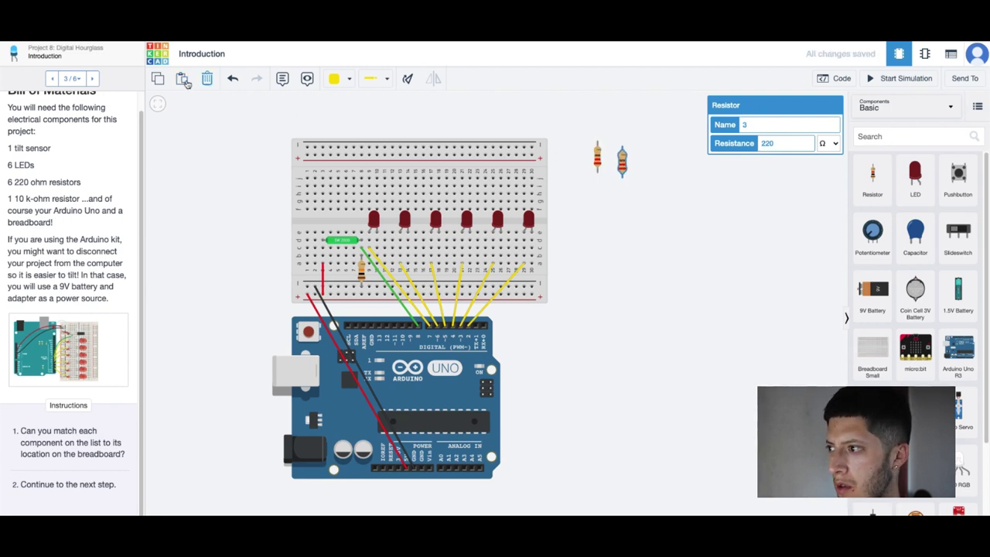
click(181, 78)
click(663, 166)
drag(664, 168, 655, 167)
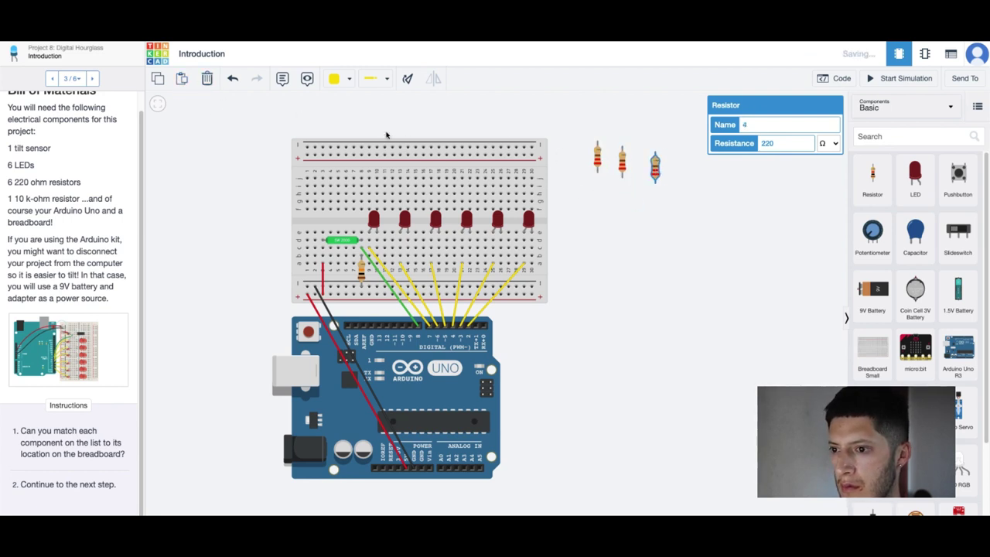
Step: Paste three more resistor copies, arranging them nearby and dropping the last onto the breadboard
click(181, 78)
click(591, 205)
click(181, 78)
click(603, 236)
drag(603, 236, 616, 210)
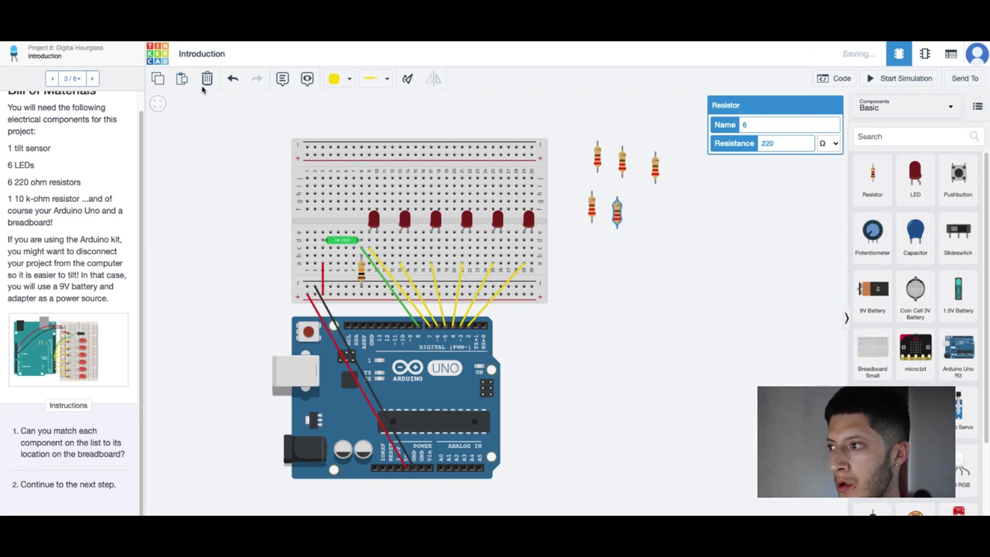
click(181, 78)
click(485, 246)
Step: Seat the first resistor beside the first LED wire, checking against the reference diagram
drag(485, 249, 385, 275)
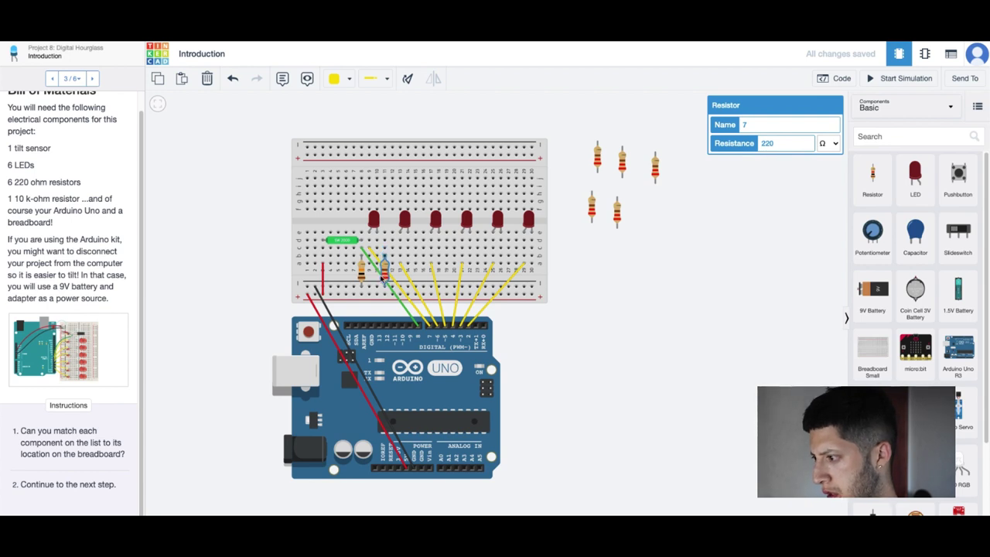
drag(384, 275, 376, 279)
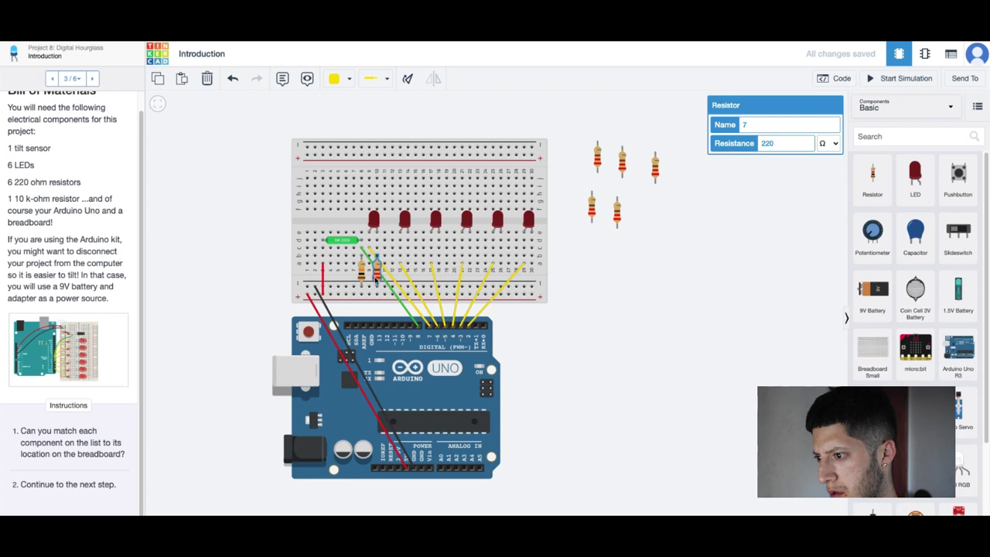
drag(376, 279, 377, 284)
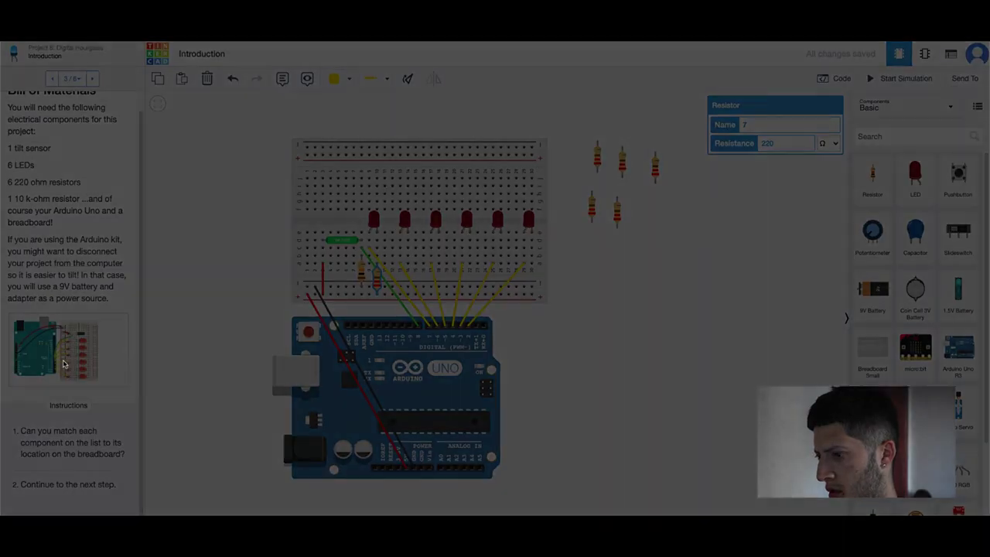
click(65, 365)
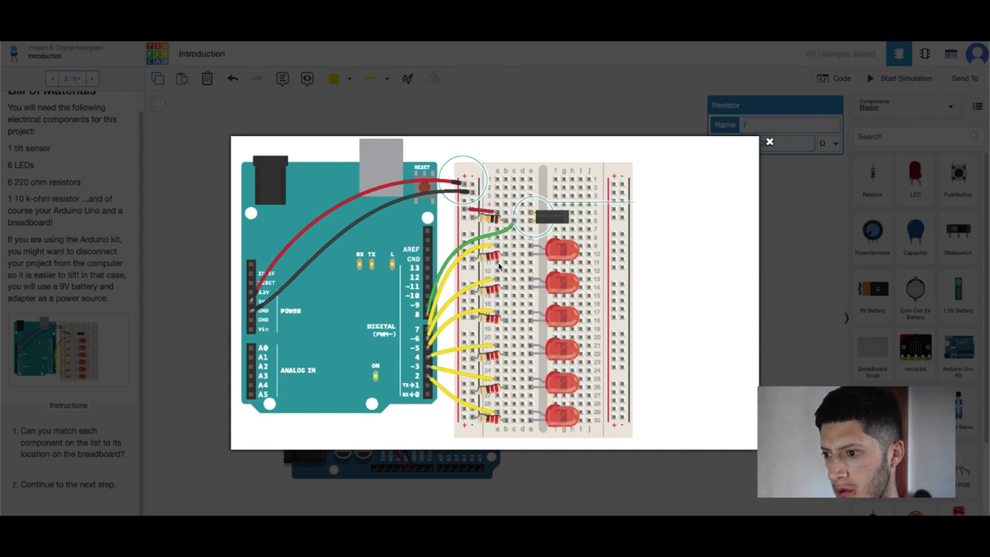
click(802, 262)
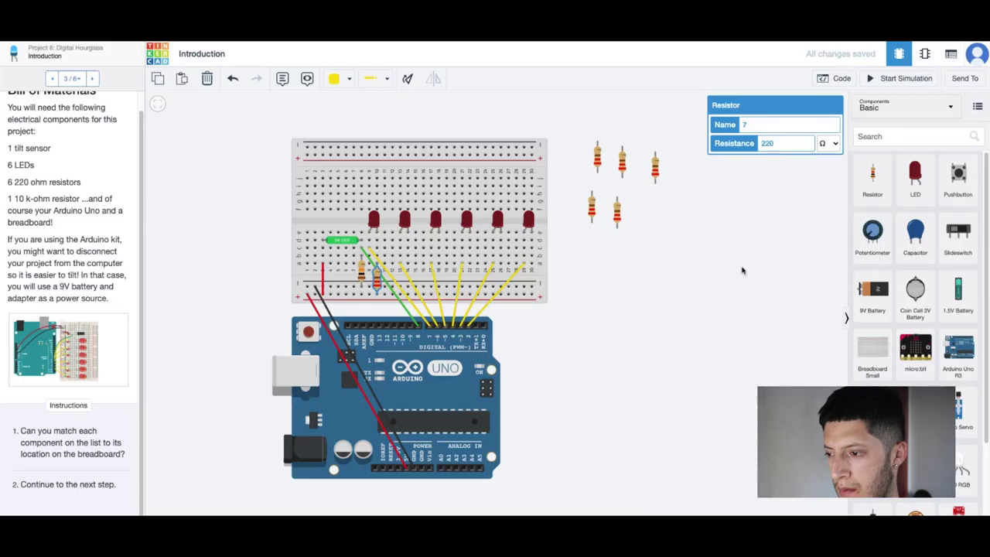
Step: Plug the remaining loose resistors into the breadboard near columns 17, 20, 26 and 30
click(592, 208)
drag(591, 209, 433, 274)
drag(655, 165, 471, 272)
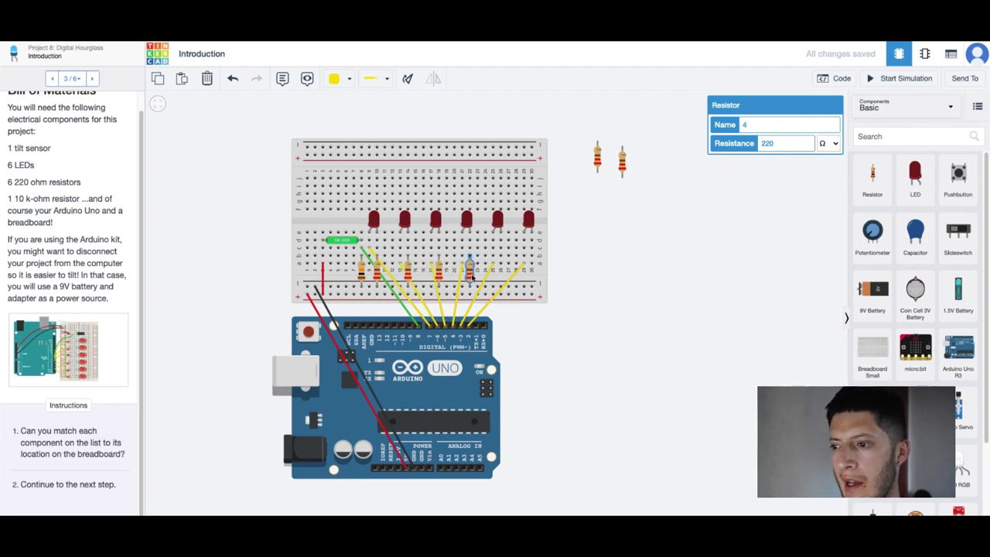
click(622, 164)
drag(622, 170, 499, 270)
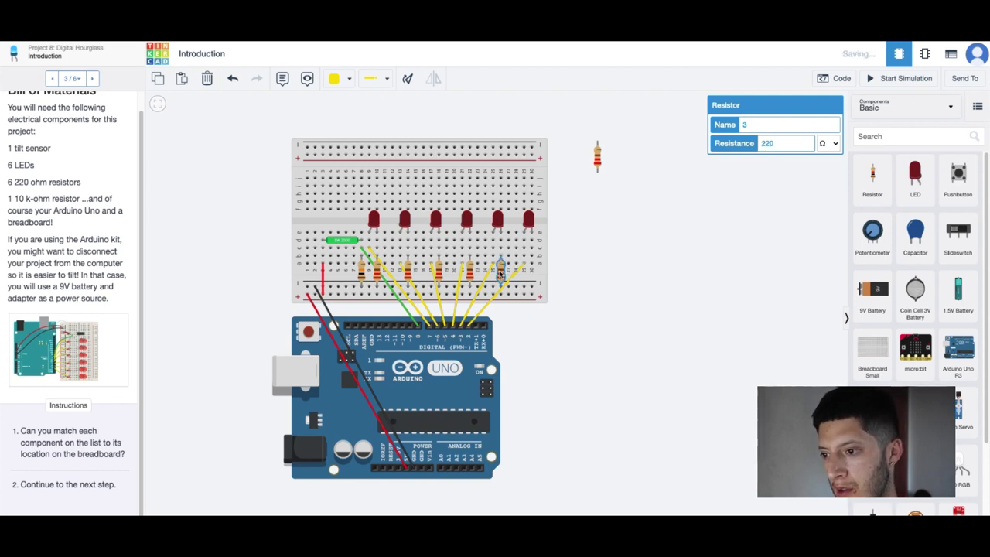
click(599, 159)
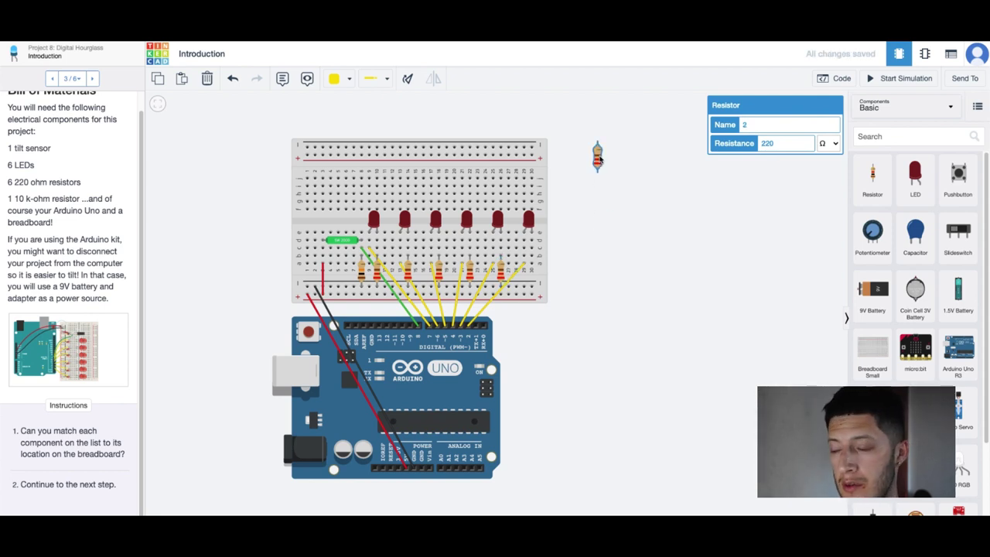
drag(599, 159, 537, 278)
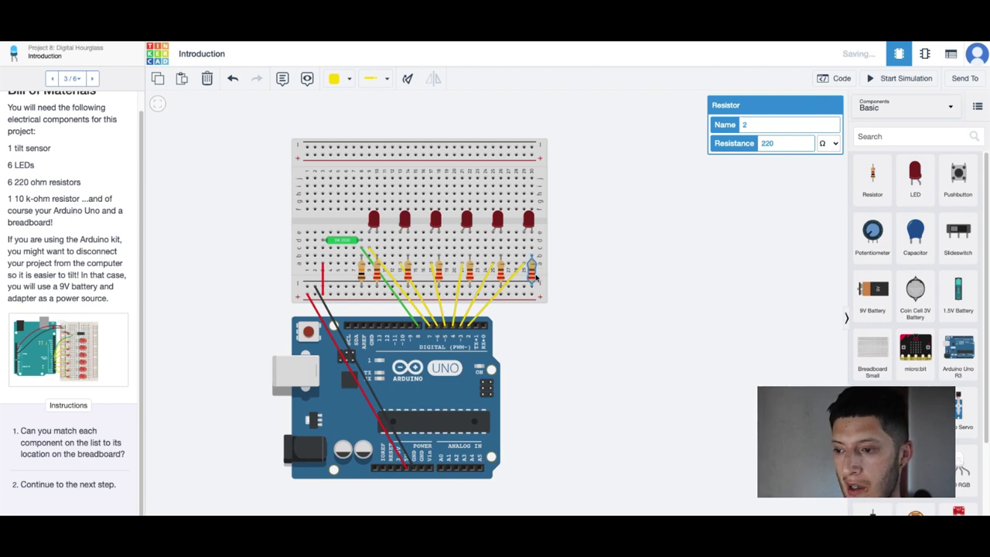
click(636, 236)
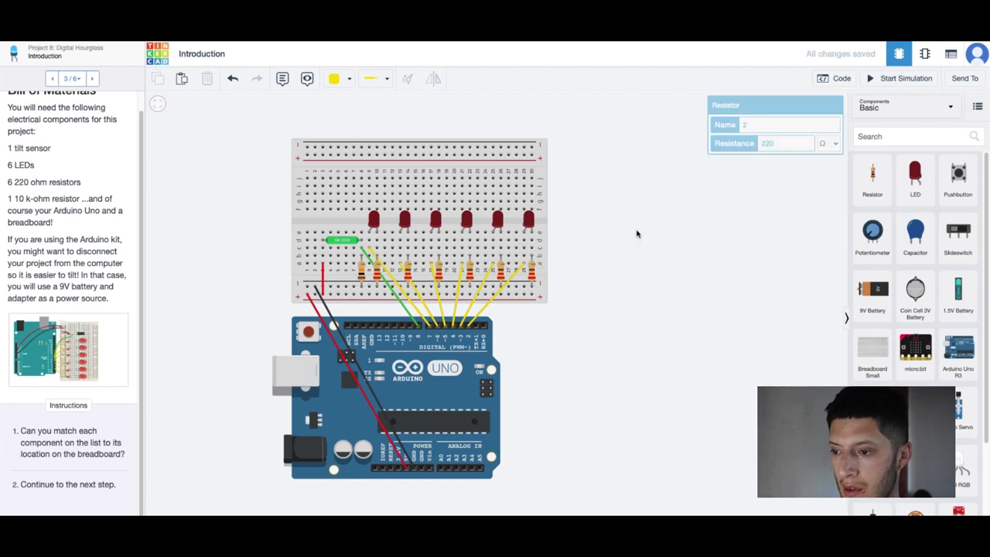
Step: Simulate the circuit with the code view open, tilting the sensor, then stop and restart it
click(893, 79)
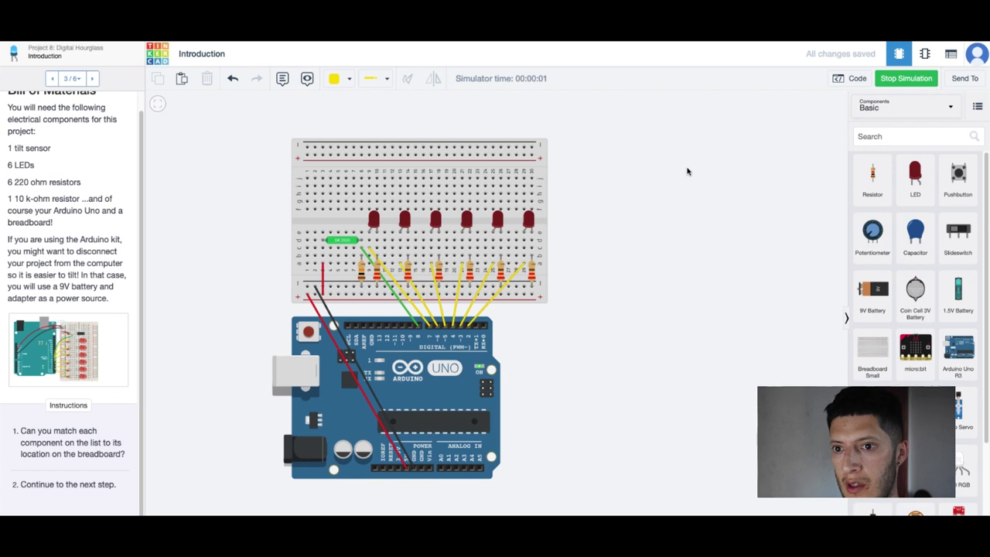
click(843, 79)
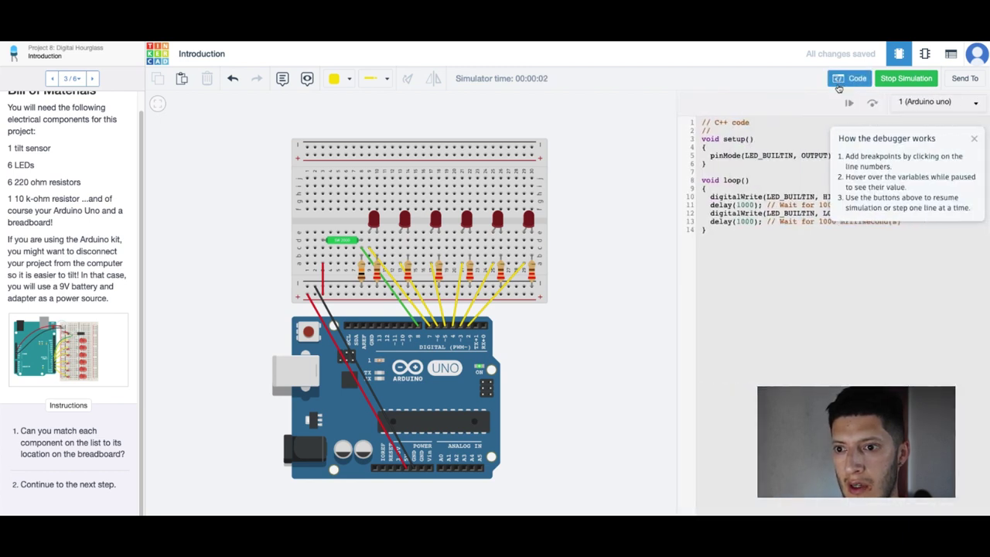
click(974, 139)
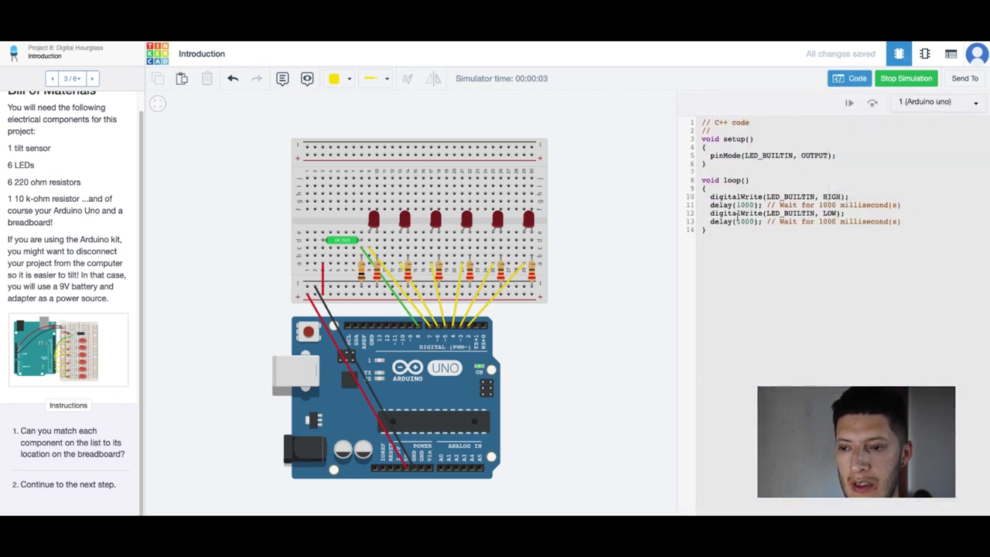
click(349, 241)
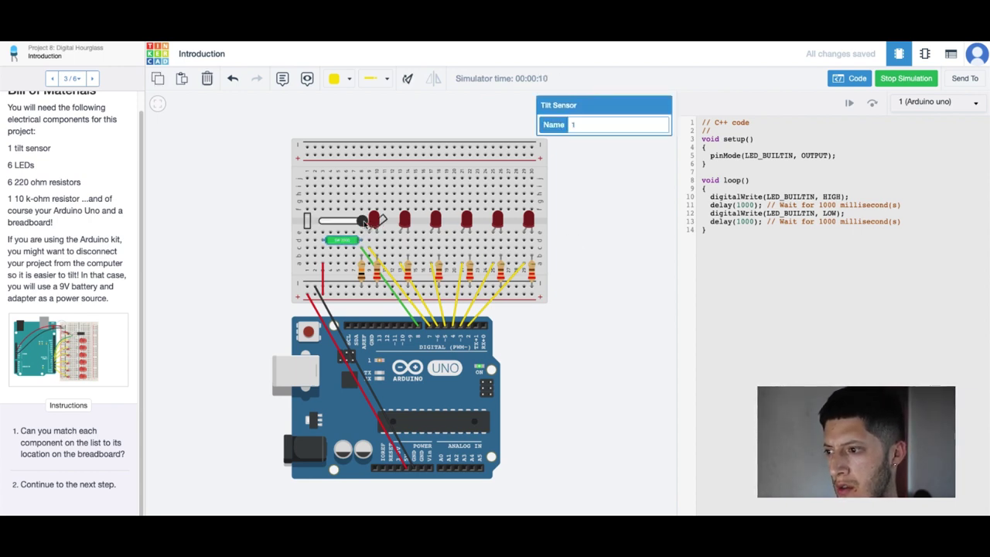
mouse_move(364, 222)
mouse_down()
mouse_move(330, 222)
mouse_move(355, 222)
mouse_up()
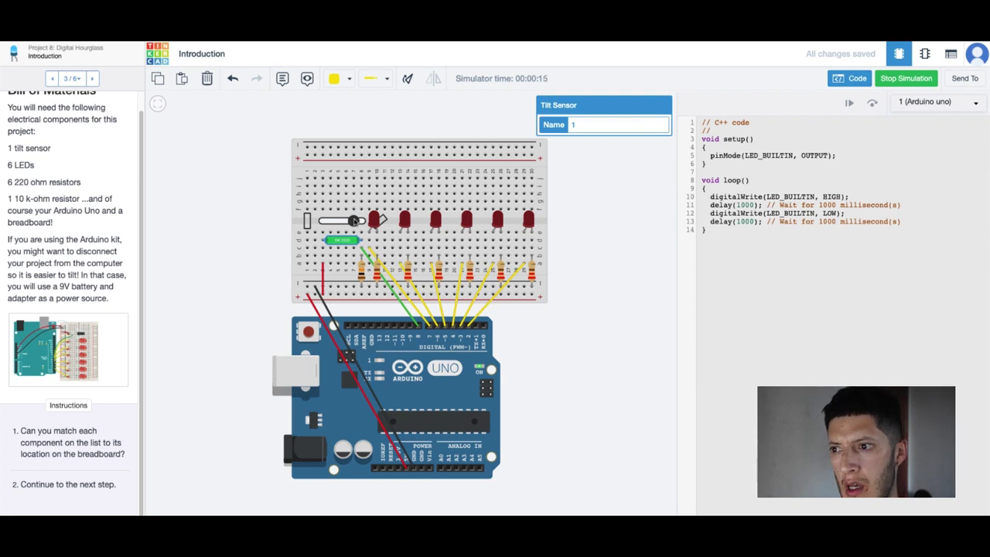
click(894, 80)
click(898, 79)
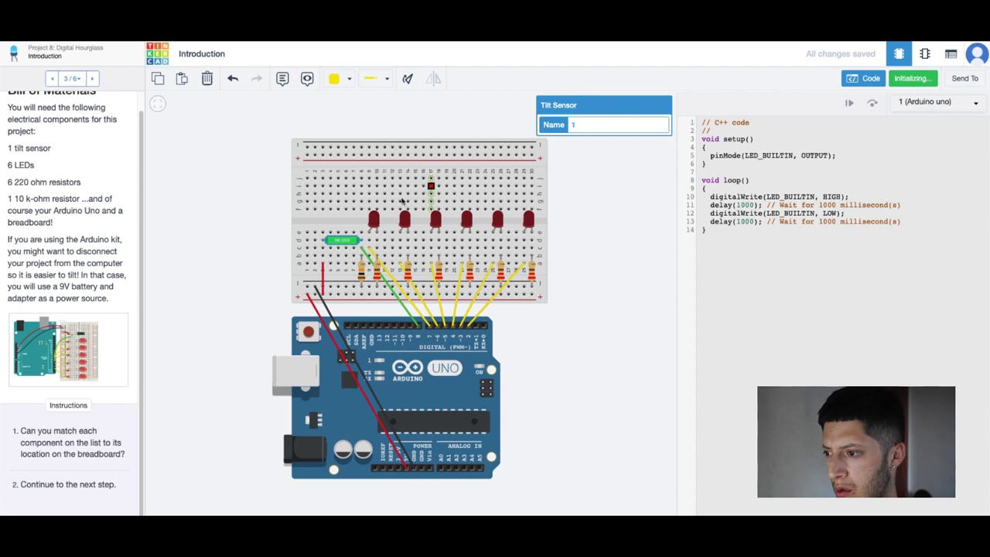
click(337, 246)
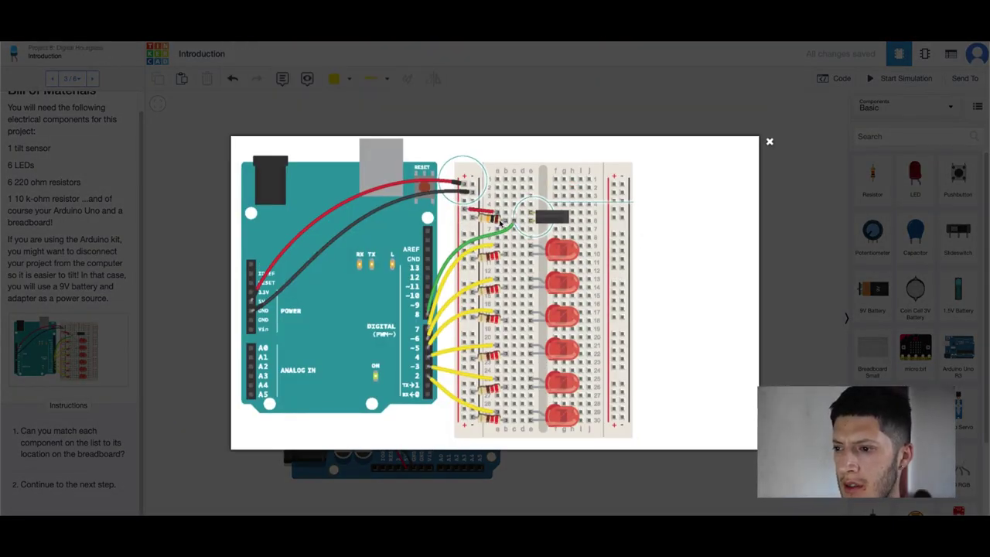
Step: Dismiss the reference wiring picture, reopen it once to compare, and close it again
key(Escape)
click(68, 344)
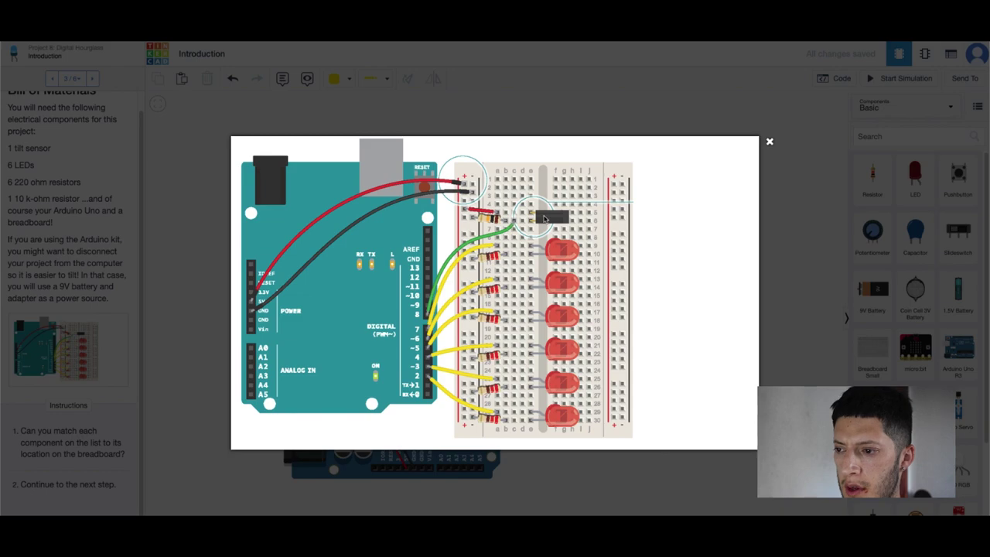
click(781, 246)
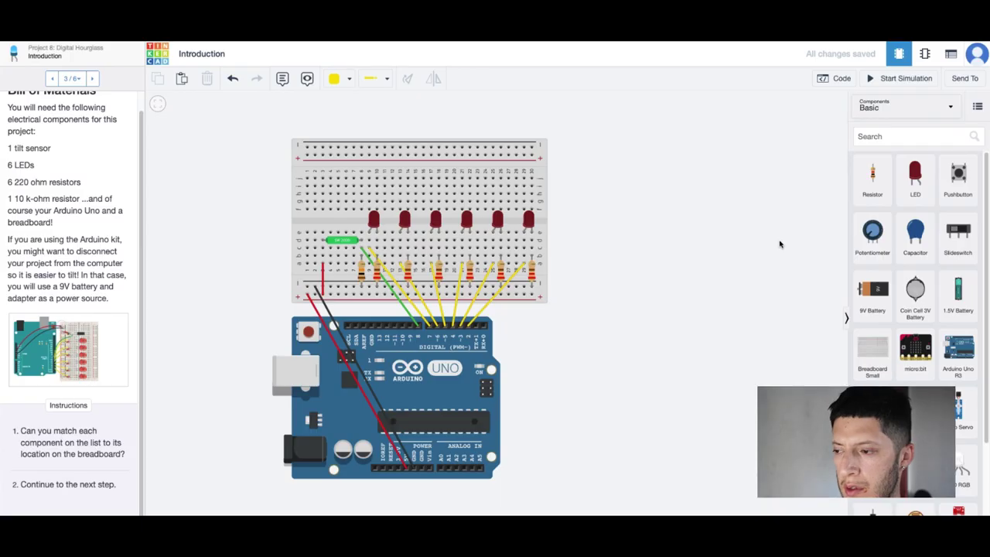